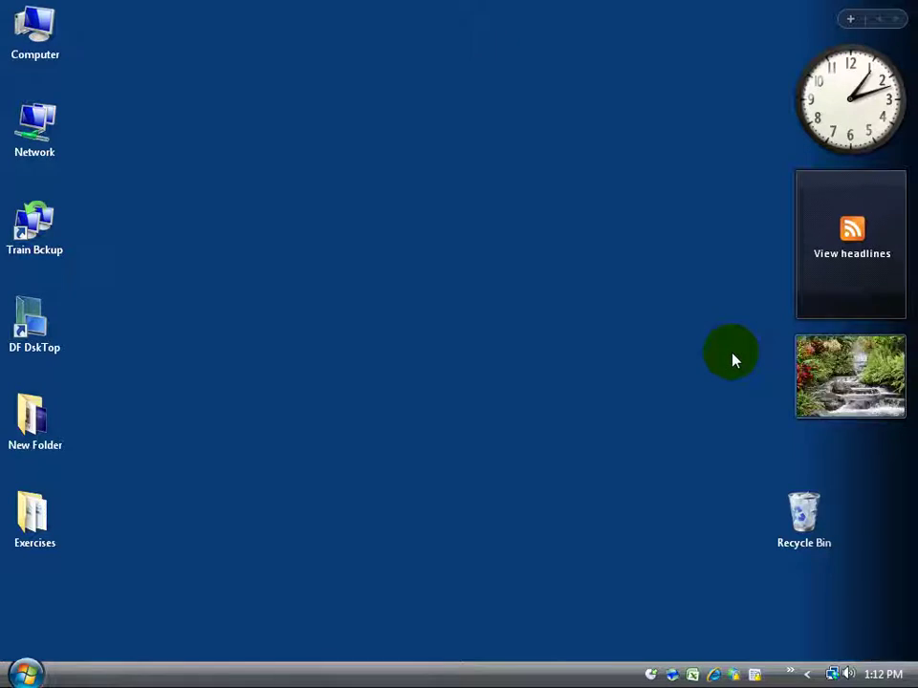
Open the Gadget Gallery with the Sidebar's + button, close it, and reopen it via right-click Add Gadgets.
{"action": "left_click", "coordinate": [834, 122]}
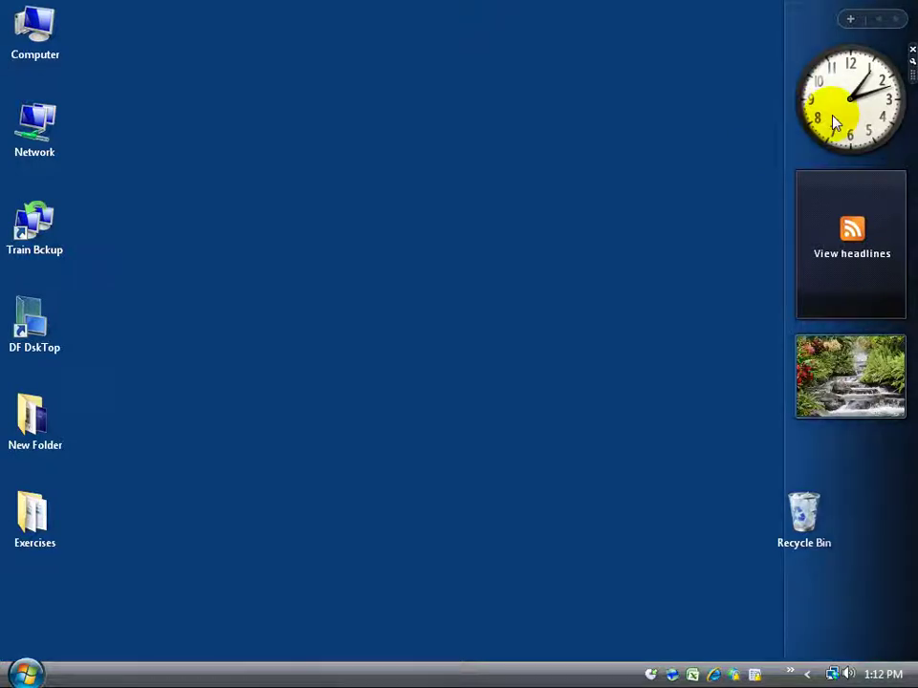
{"action": "mouse_move", "coordinate": [818, 210]}
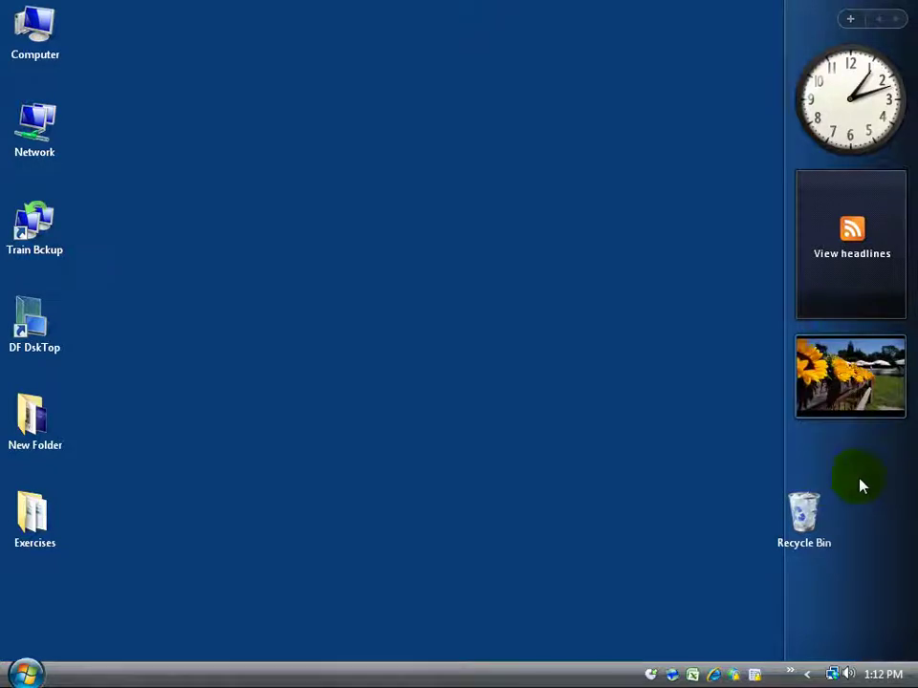
{"action": "left_click", "coordinate": [851, 21]}
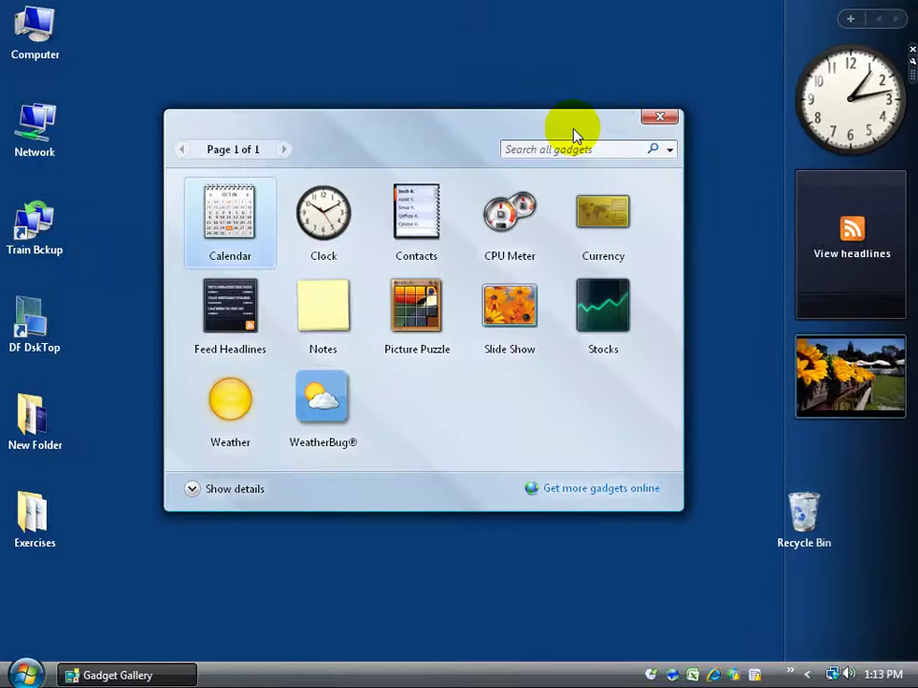
{"action": "left_click", "coordinate": [658, 118]}
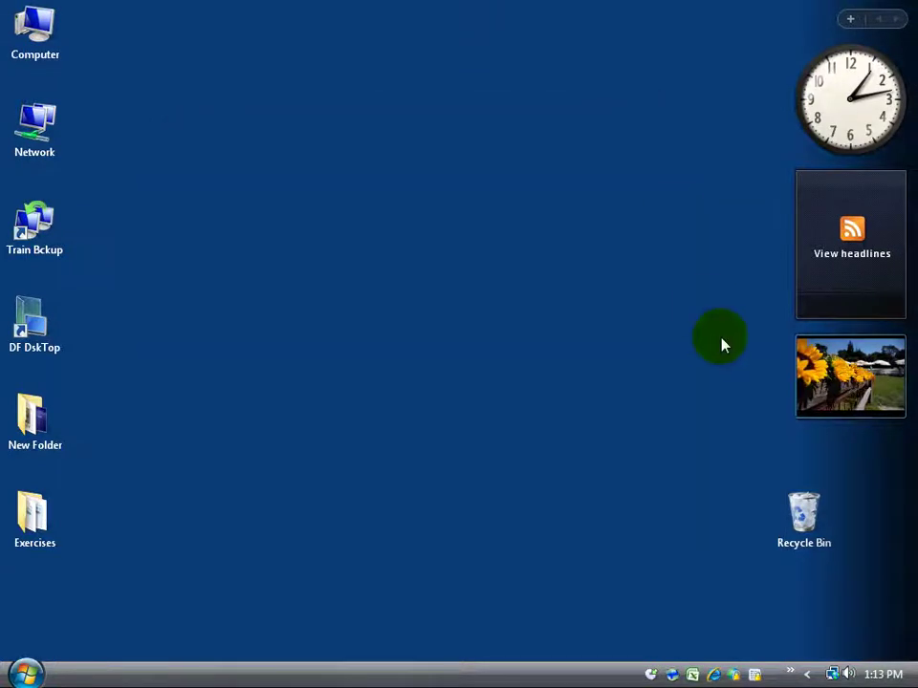
{"action": "right_click", "coordinate": [858, 453]}
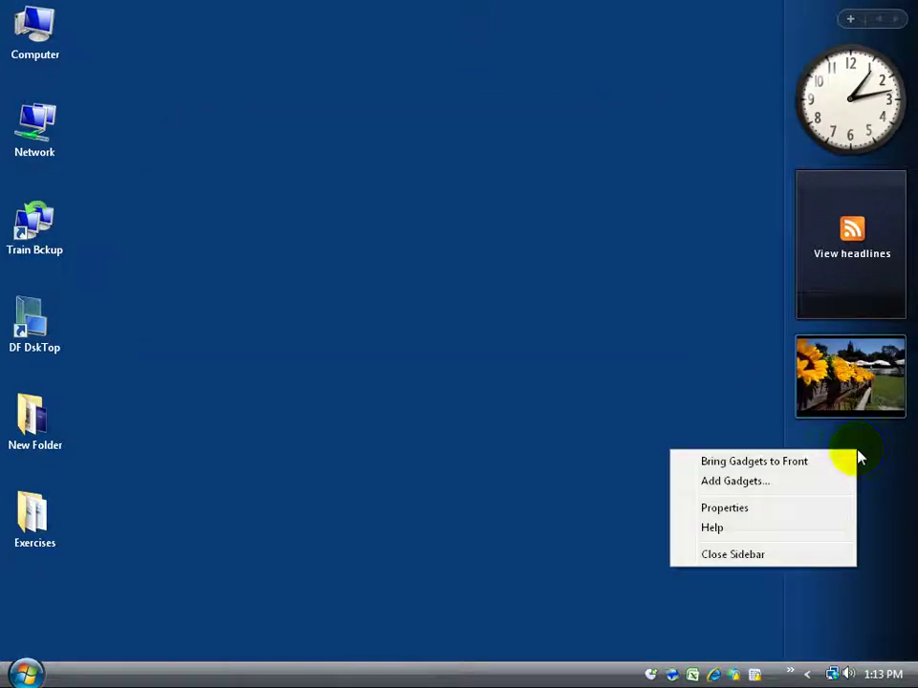
{"action": "left_click", "coordinate": [741, 485]}
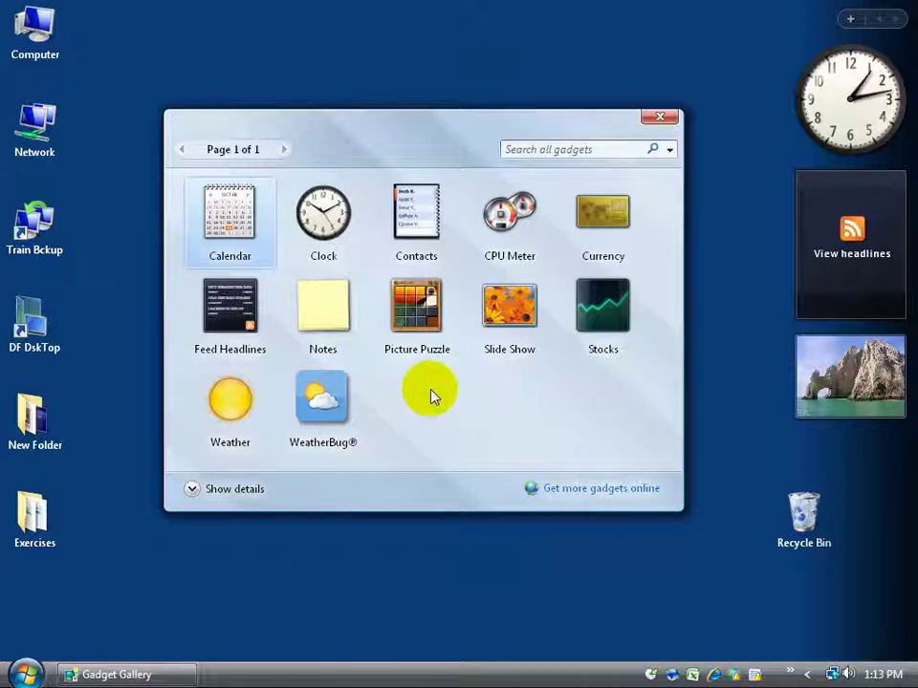
Show gadget details, add the Calendar and Notes gadgets, and click into the new blank note.
{"action": "left_click", "coordinate": [191, 488]}
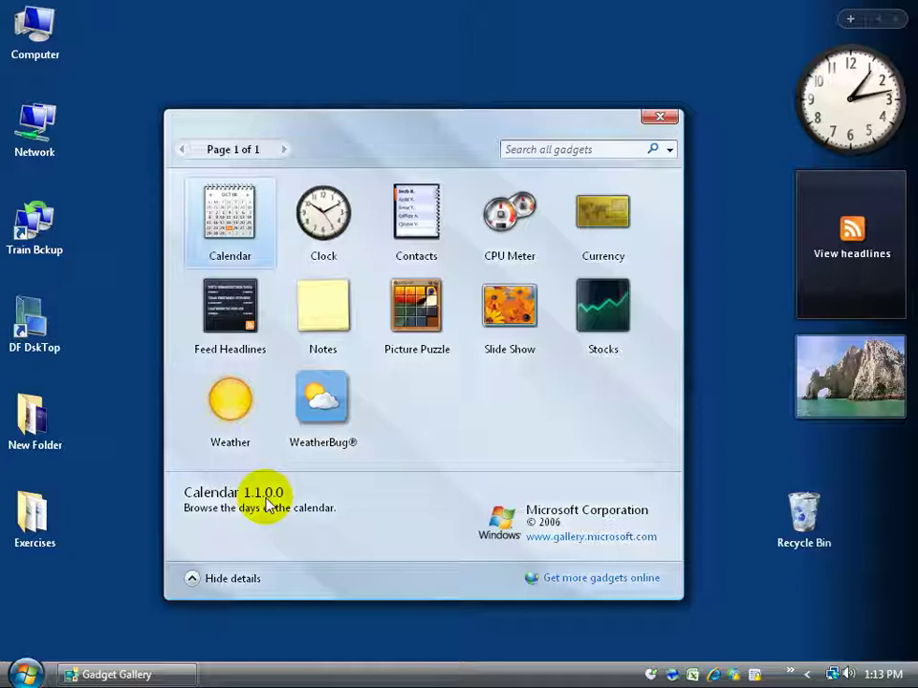
{"action": "right_click", "coordinate": [246, 232]}
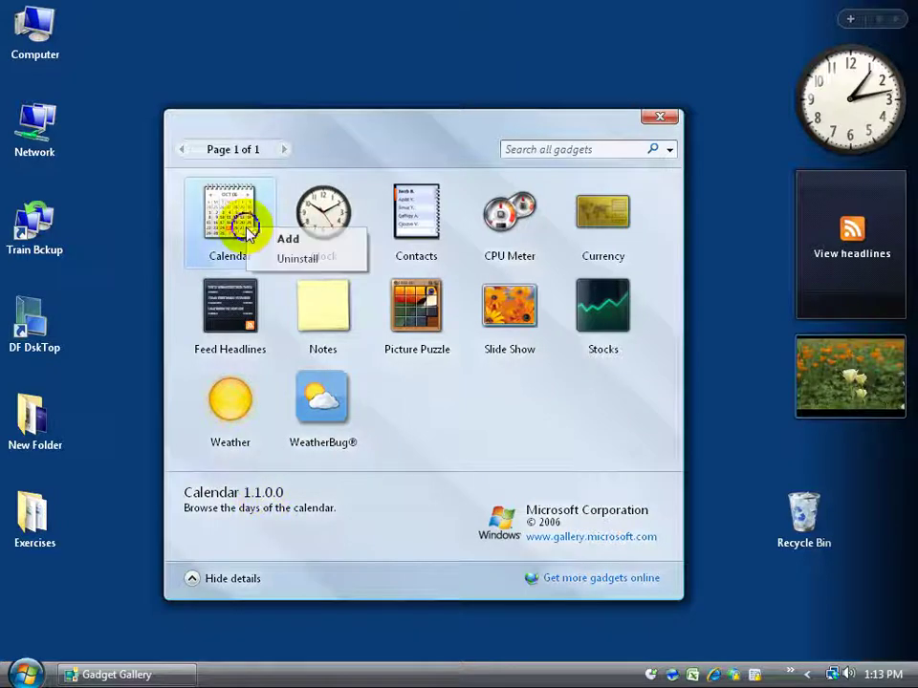
{"action": "double_click", "coordinate": [236, 219]}
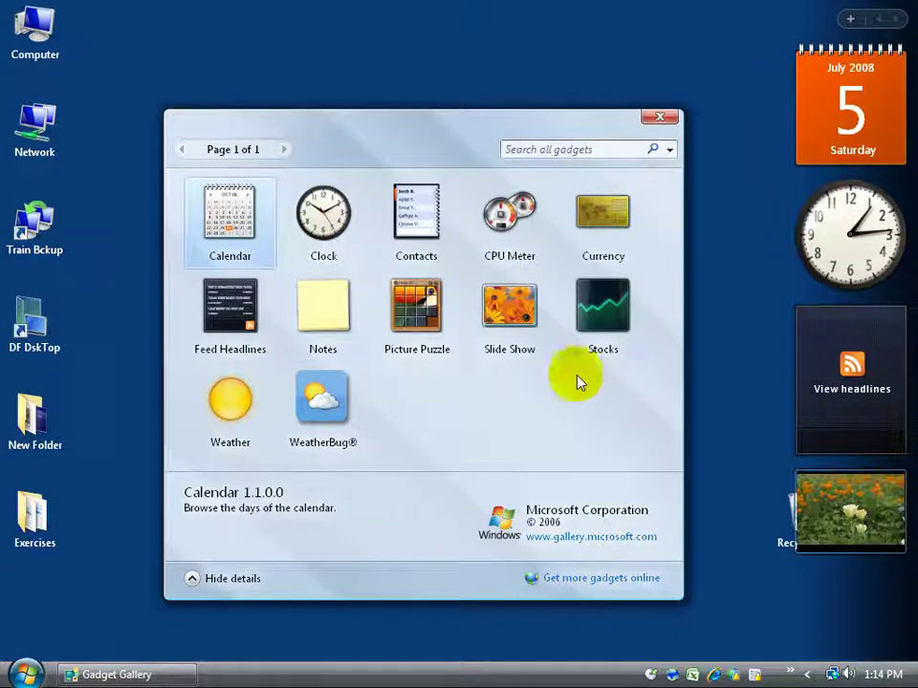
{"action": "double_click", "coordinate": [332, 294]}
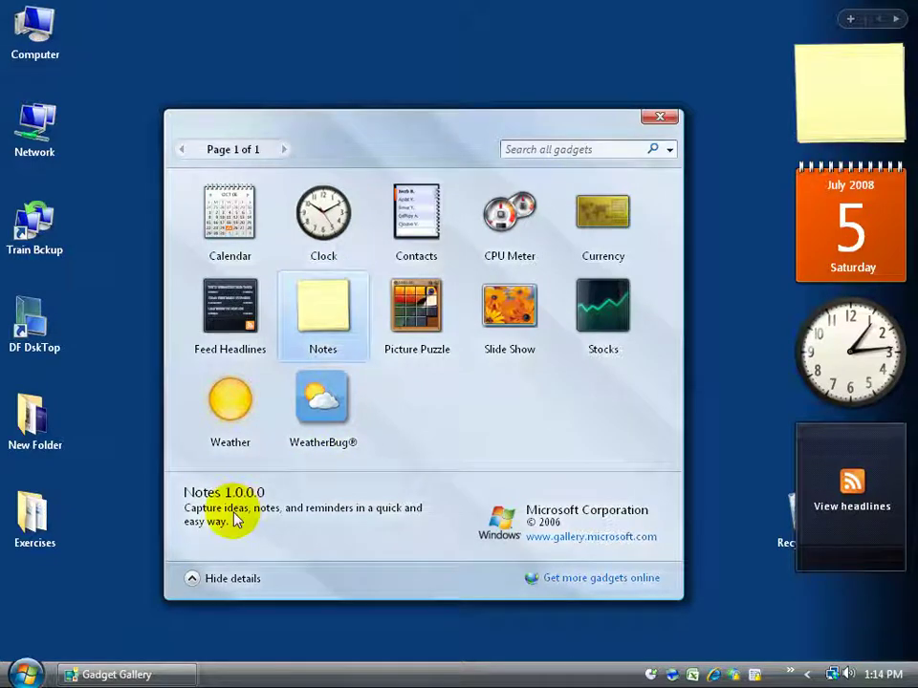
{"action": "left_click", "coordinate": [834, 72]}
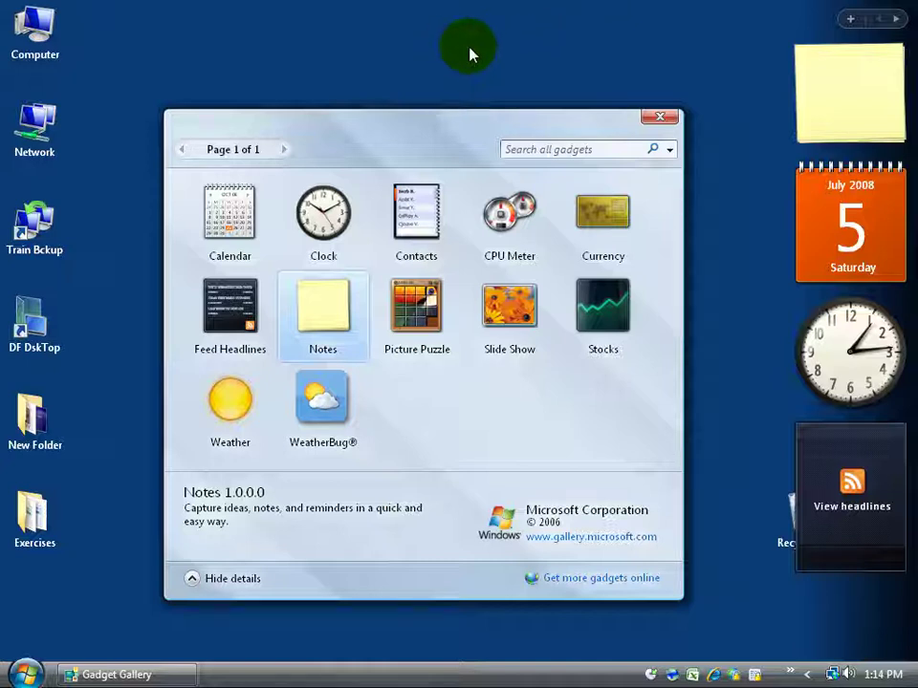
{"action": "mouse_move", "coordinate": [803, 77]}
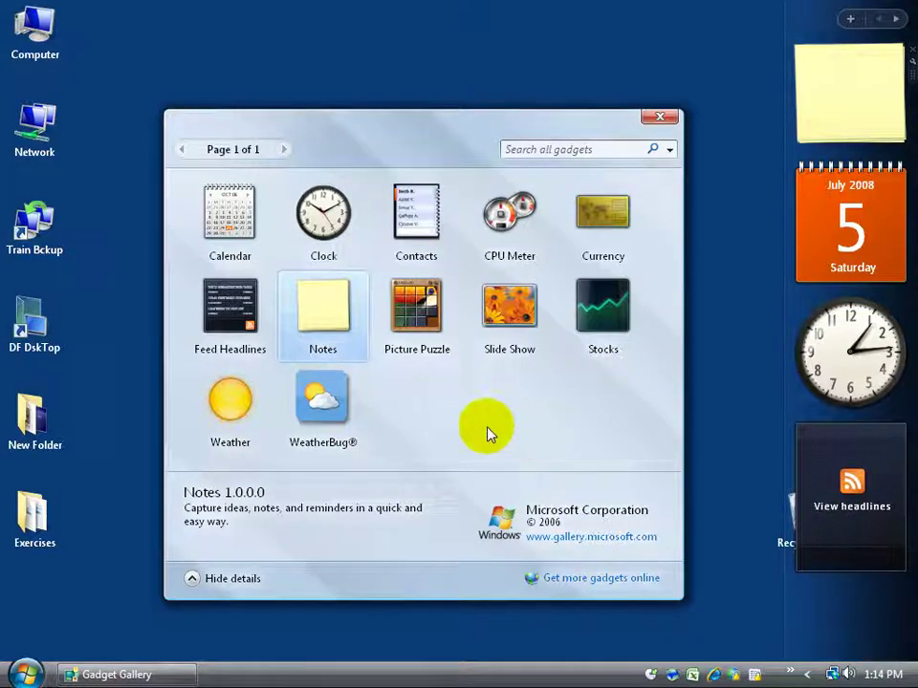
Add the Weather and WeatherBug gadgets from the Gadget Gallery.
{"action": "double_click", "coordinate": [210, 395]}
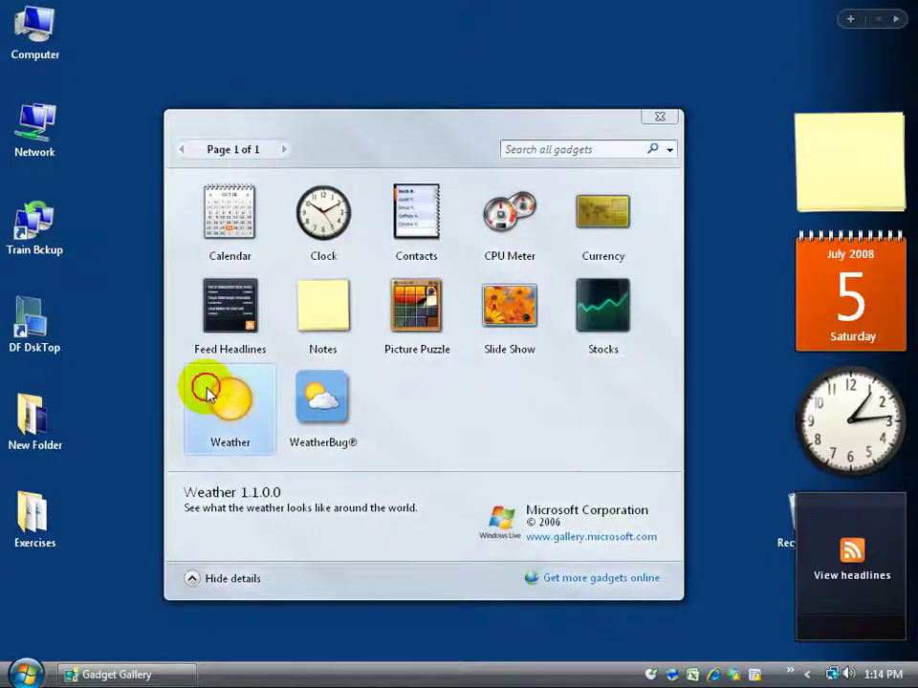
{"action": "left_click", "coordinate": [318, 392]}
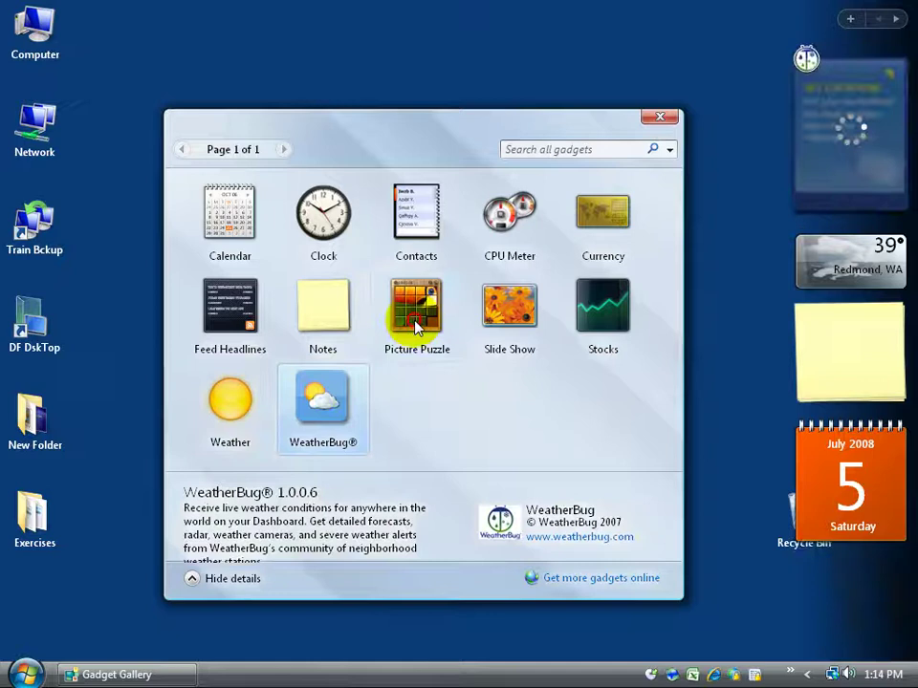
{"action": "double_click", "coordinate": [417, 316]}
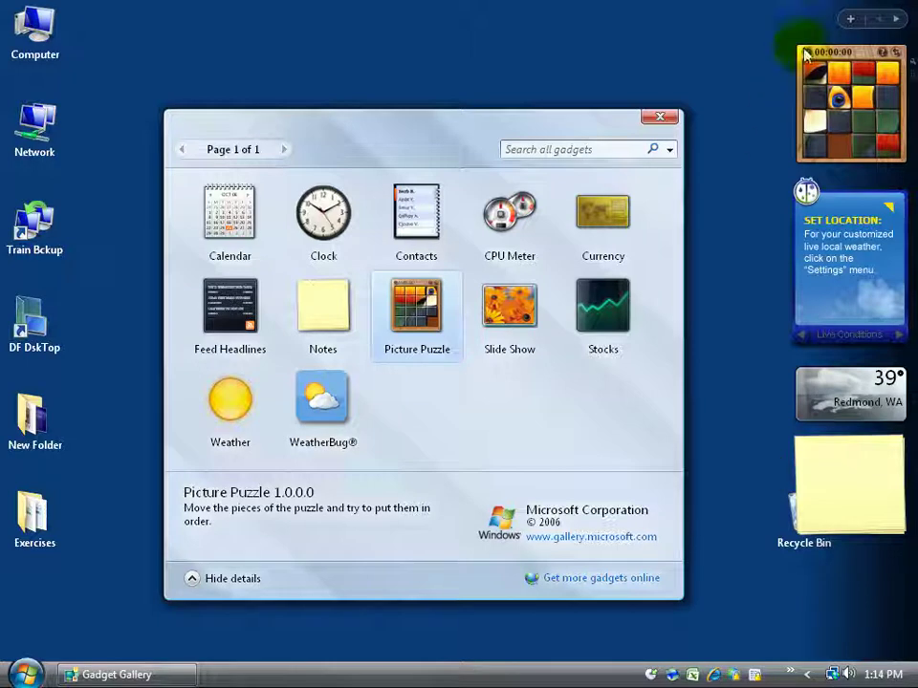
Page through the Sidebar's gadget pages, add the Contacts gadget, and close the gallery.
{"action": "mouse_move", "coordinate": [882, 38]}
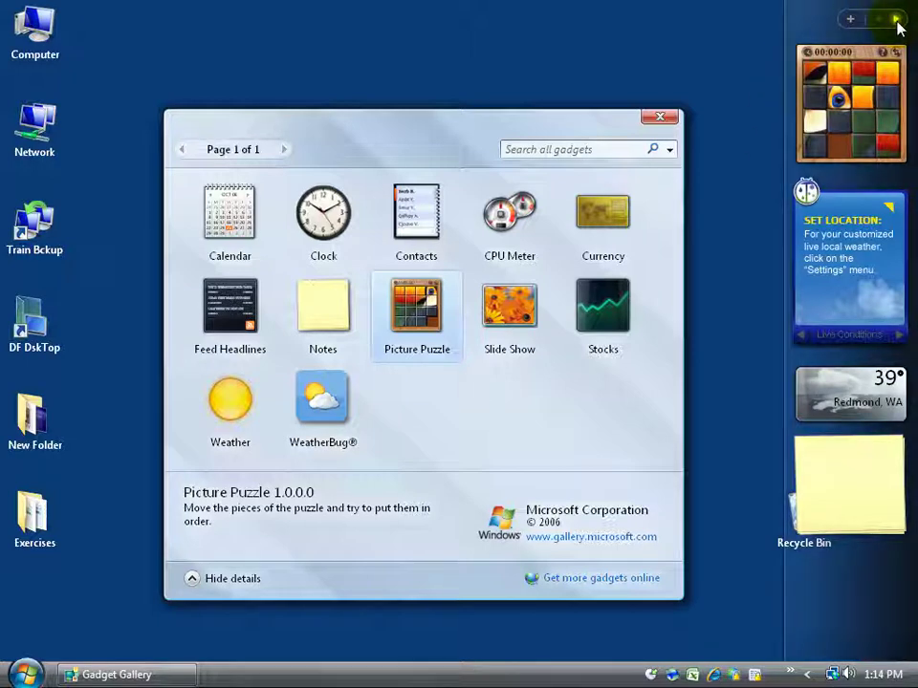
{"action": "left_click", "coordinate": [895, 20]}
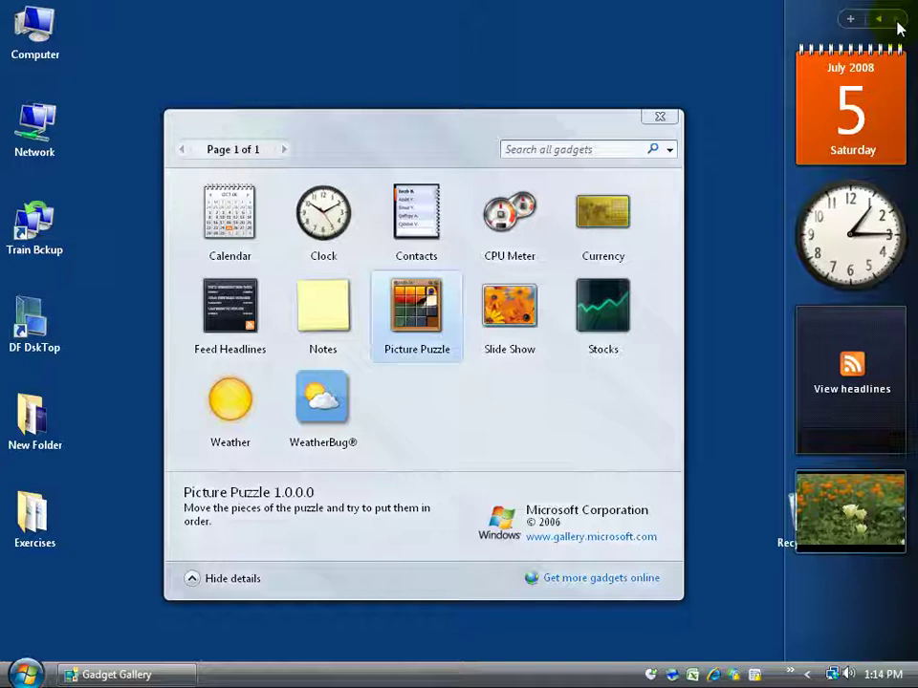
{"action": "left_click", "coordinate": [895, 19]}
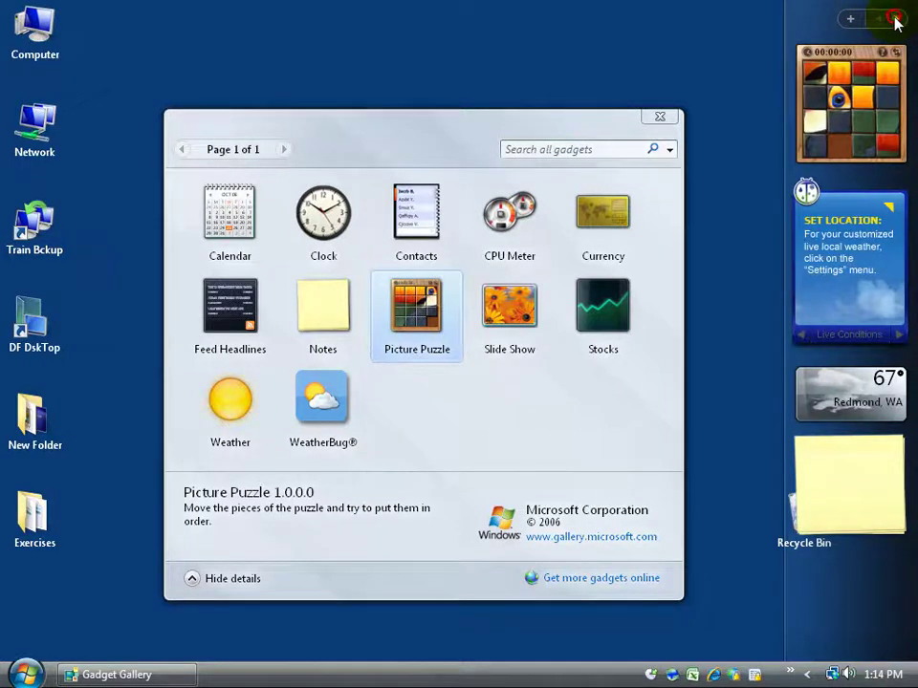
{"action": "left_click", "coordinate": [896, 19]}
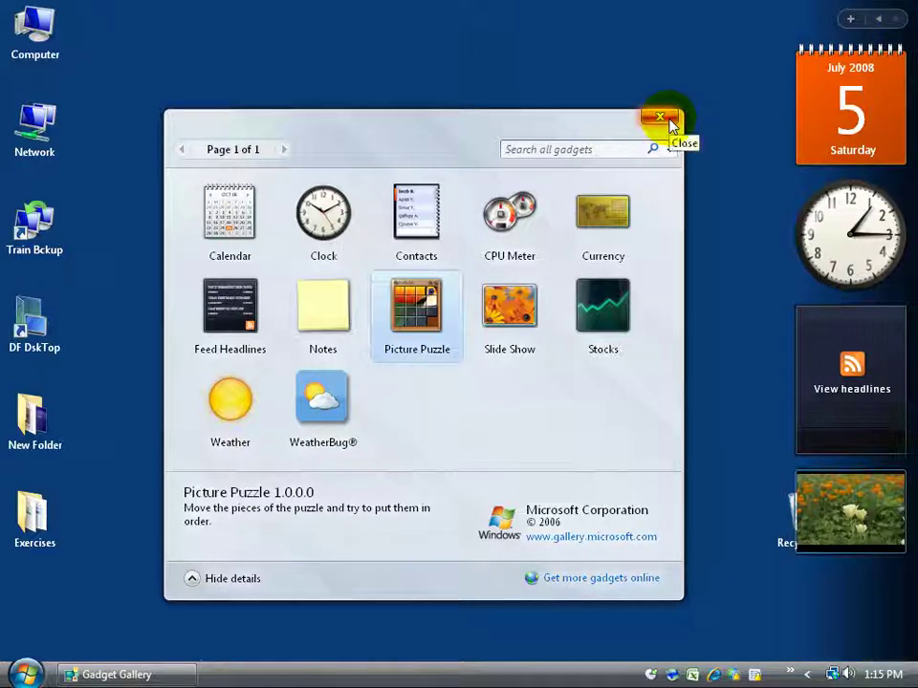
{"action": "double_click", "coordinate": [404, 218]}
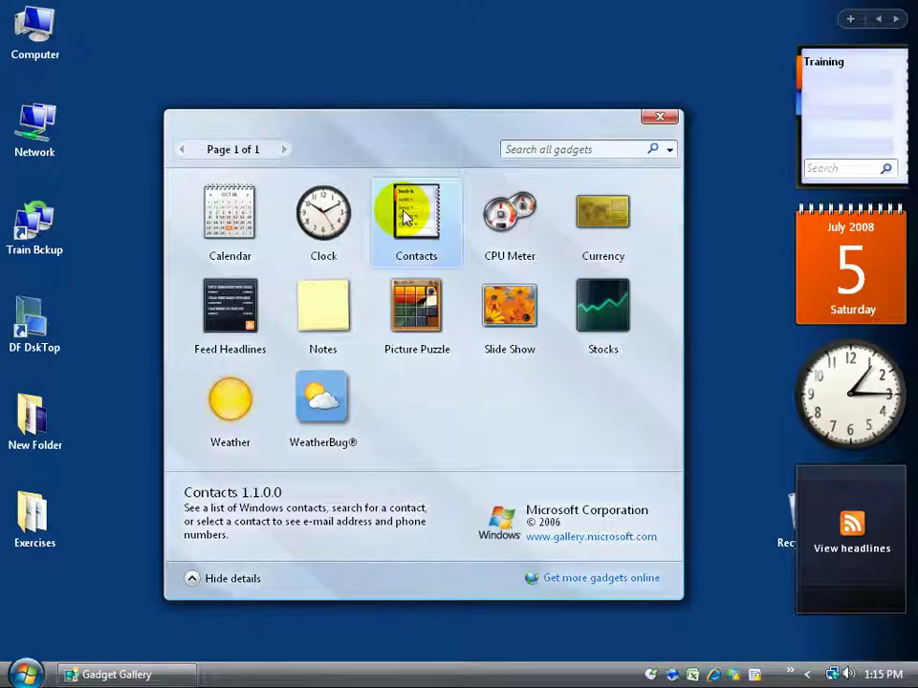
{"action": "left_click", "coordinate": [659, 119]}
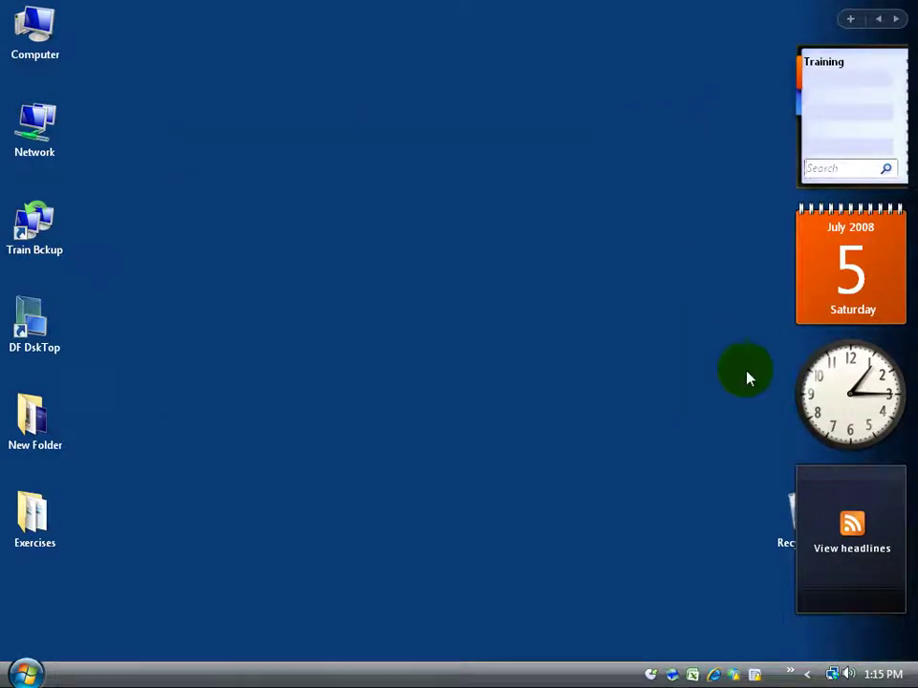
Remove the clock gadget from the sidebar with its Close Gadget menu item.
{"action": "left_click", "coordinate": [847, 386]}
{"action": "right_click", "coordinate": [828, 388]}
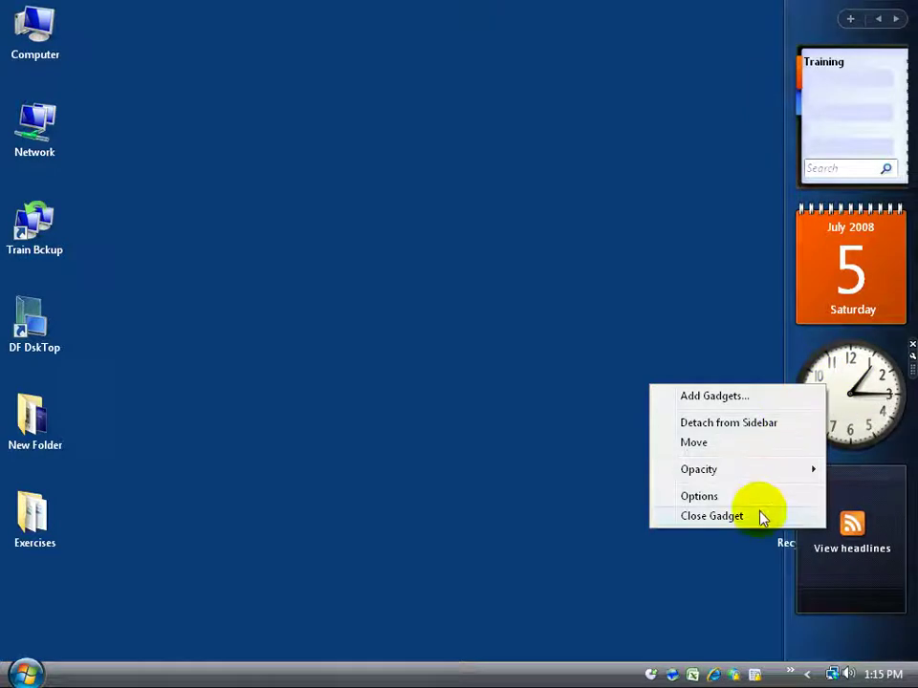
{"action": "left_click", "coordinate": [912, 344]}
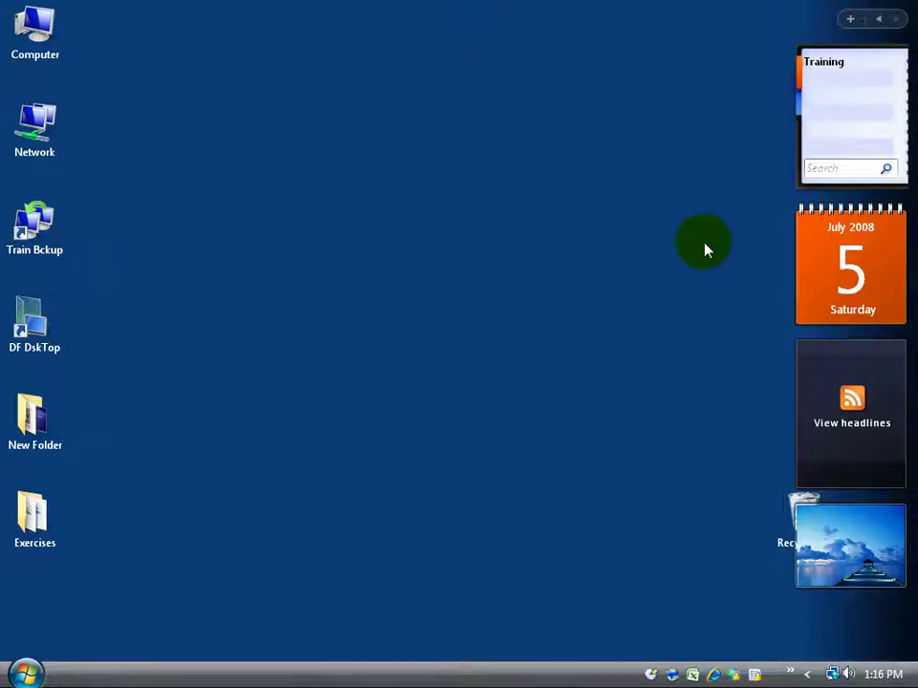
Switch the calendar to month view, browse August and back to July 2008, ending on the month grid.
{"action": "mouse_move", "coordinate": [873, 261]}
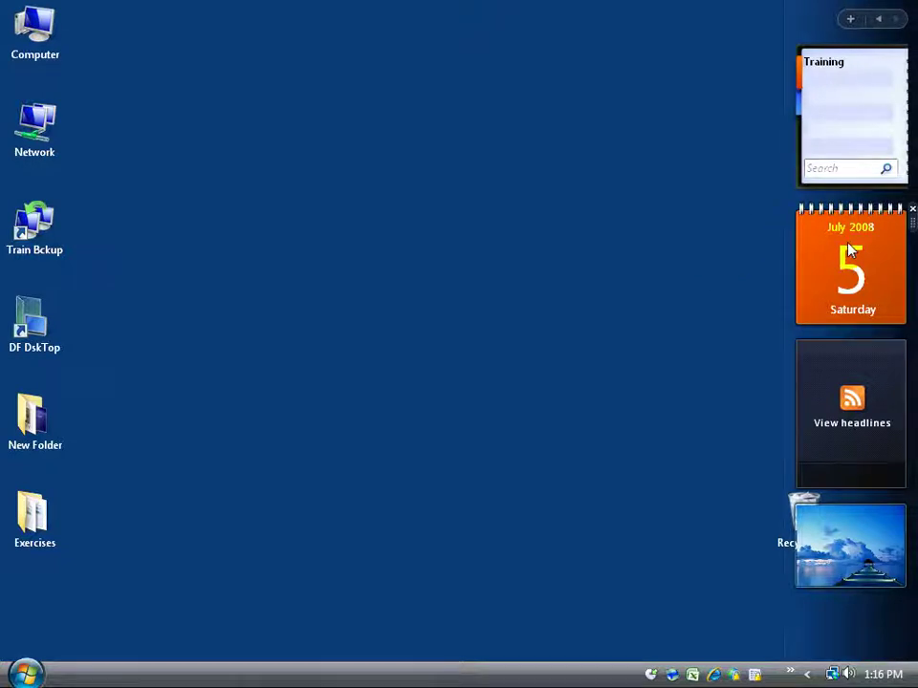
{"action": "left_click", "coordinate": [863, 268]}
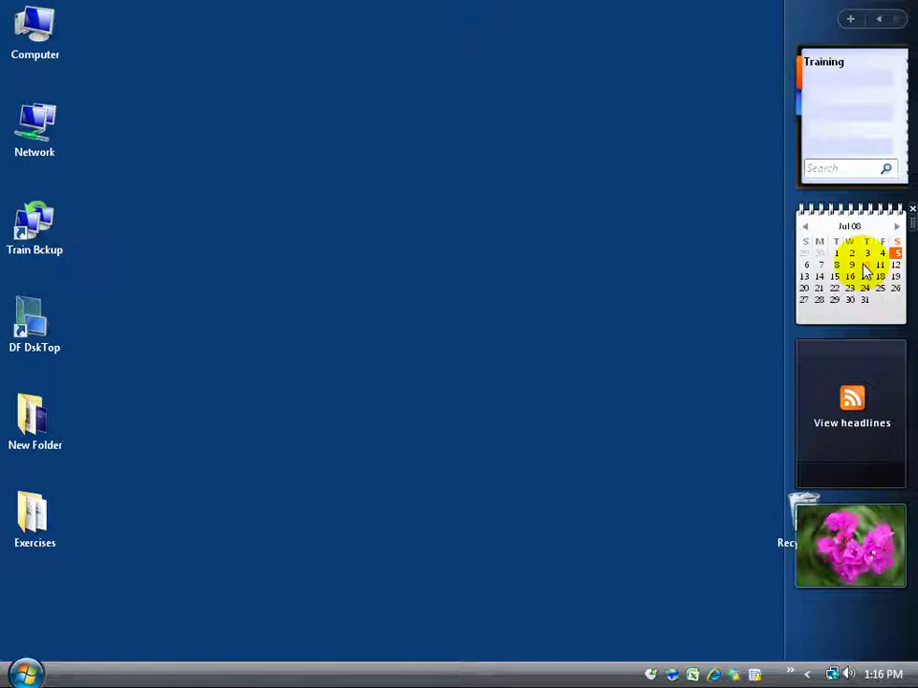
{"action": "left_click", "coordinate": [896, 225]}
{"action": "left_click", "coordinate": [805, 230]}
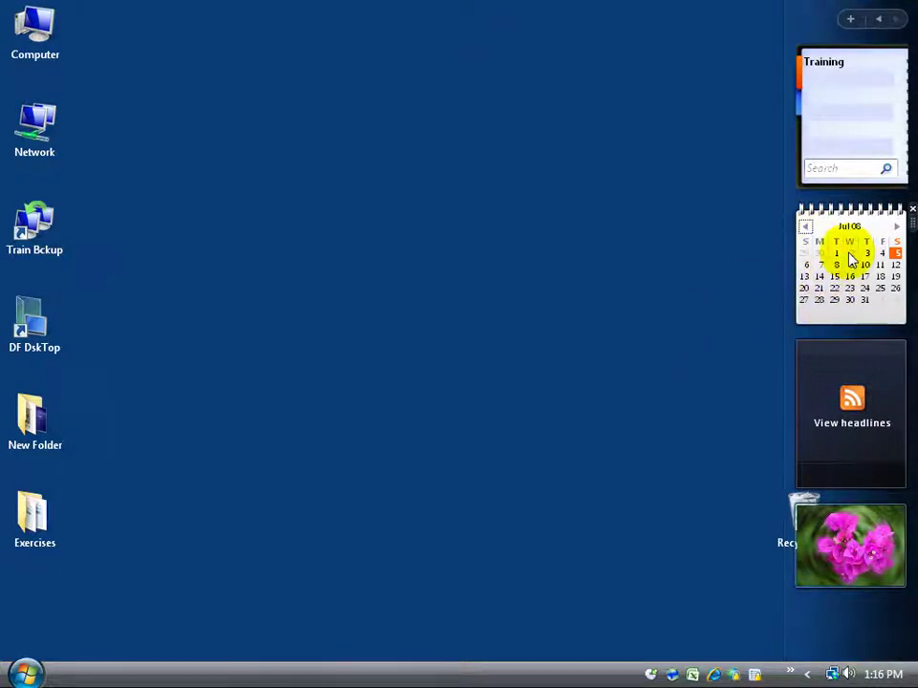
{"action": "left_click", "coordinate": [894, 253]}
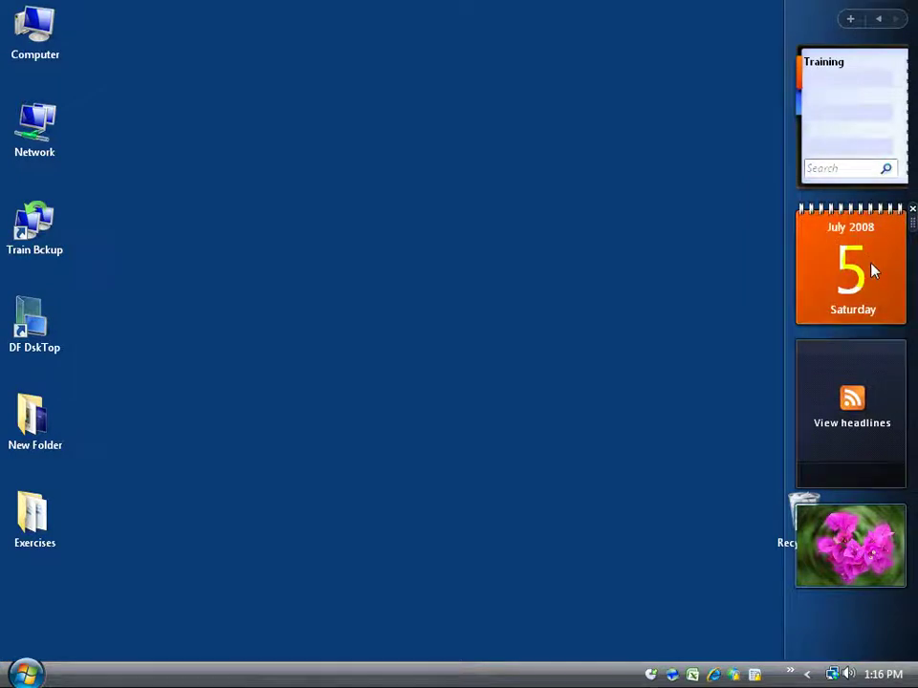
{"action": "left_click", "coordinate": [872, 272]}
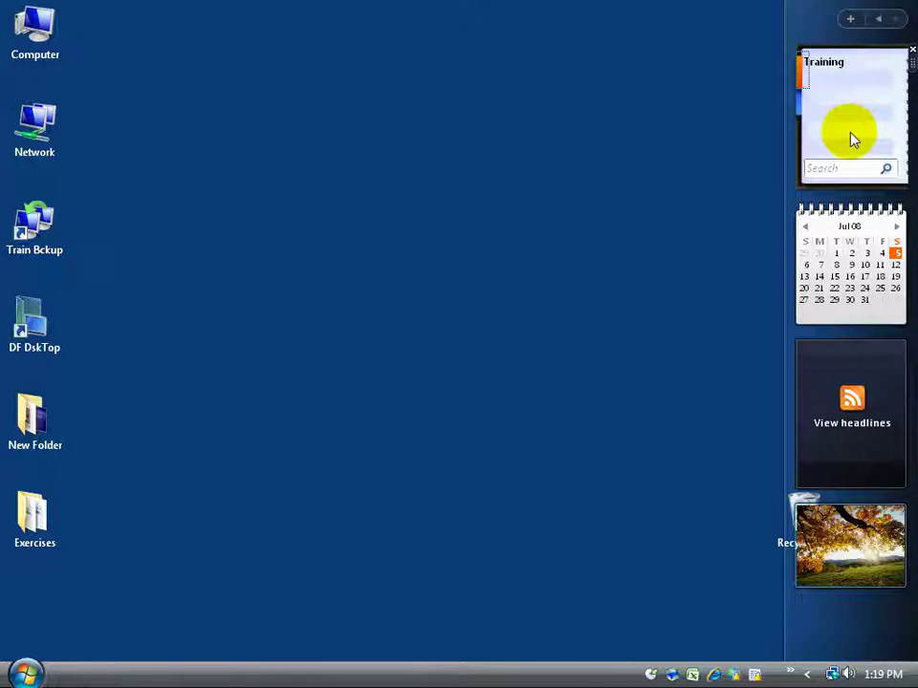
Launch Windows Contacts from the Start menu search.
{"action": "left_click", "coordinate": [25, 672]}
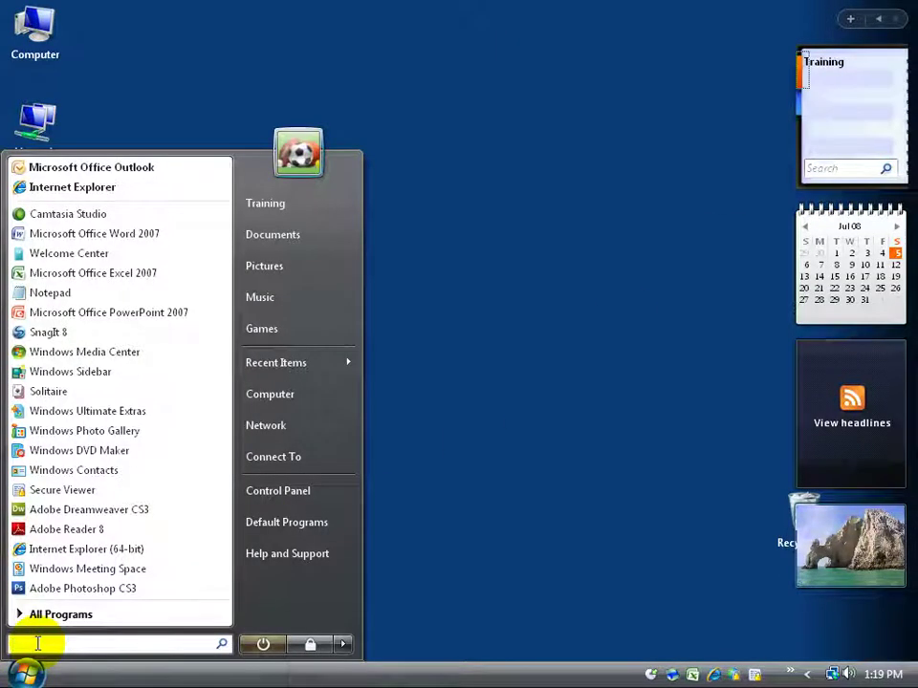
{"action": "type", "text": "windows contacts"}
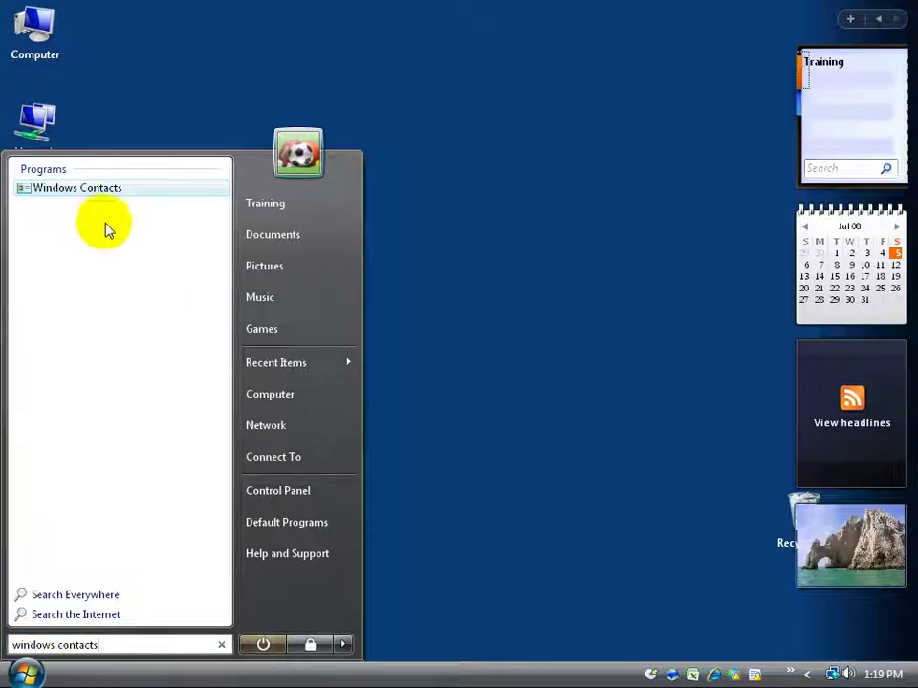
{"action": "left_click", "coordinate": [99, 197]}
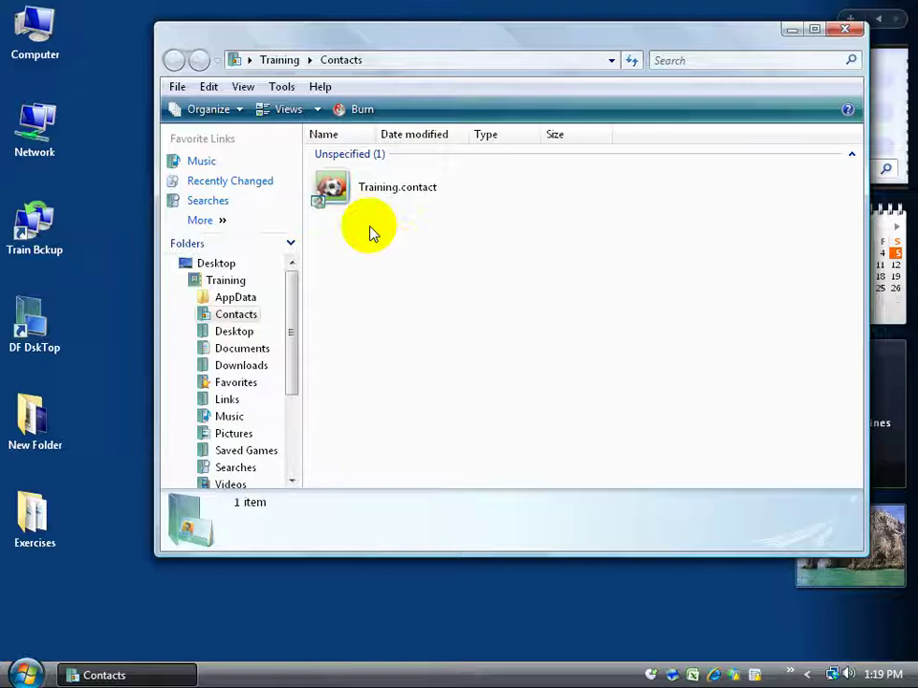
Create a new contact with a first and last name, save it, and close the Contacts window.
{"action": "right_click", "coordinate": [413, 270]}
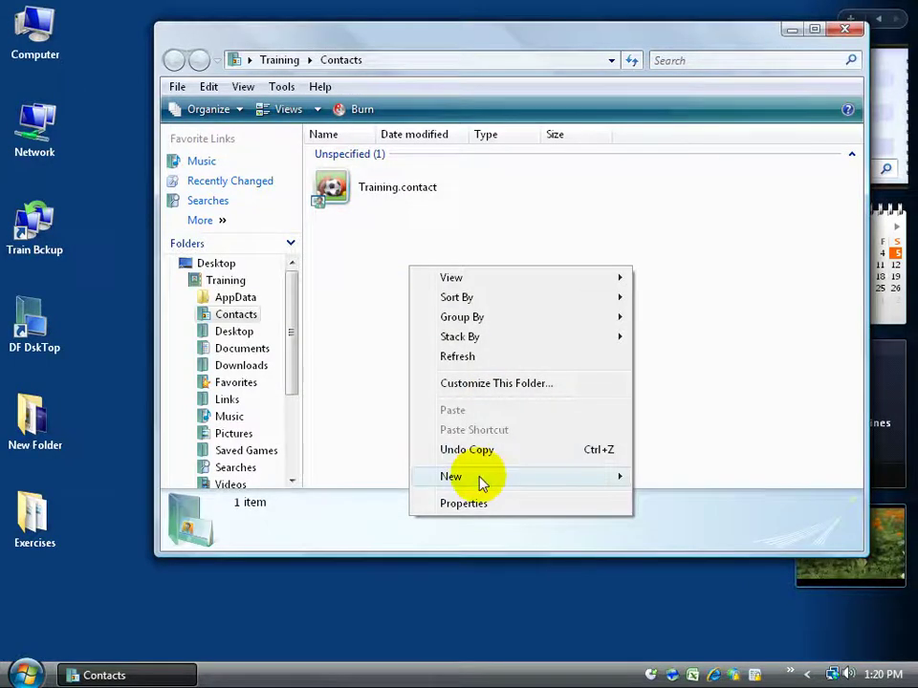
{"action": "mouse_move", "coordinate": [482, 483]}
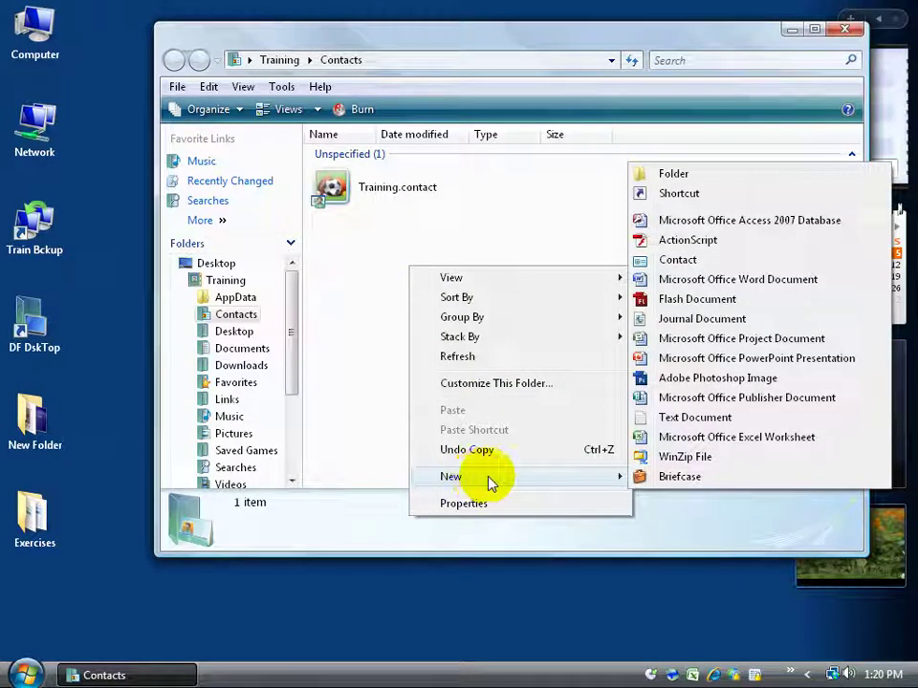
{"action": "left_click", "coordinate": [685, 260]}
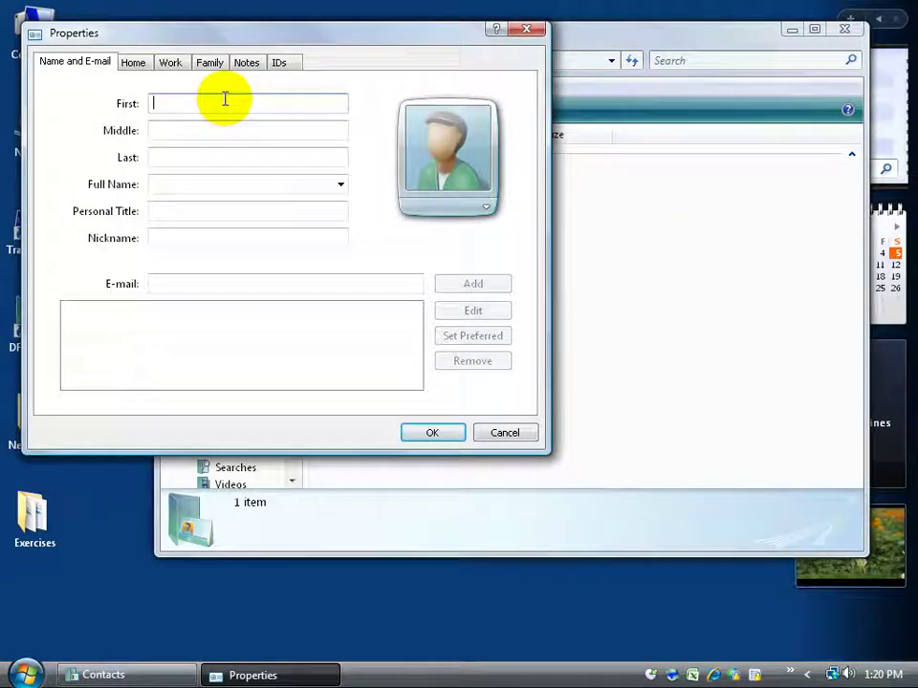
{"action": "type", "text": "Kirt"}
{"action": "key", "text": "Tab"}
{"action": "key", "text": "Tab"}
{"action": "type", "text": "Ke"}
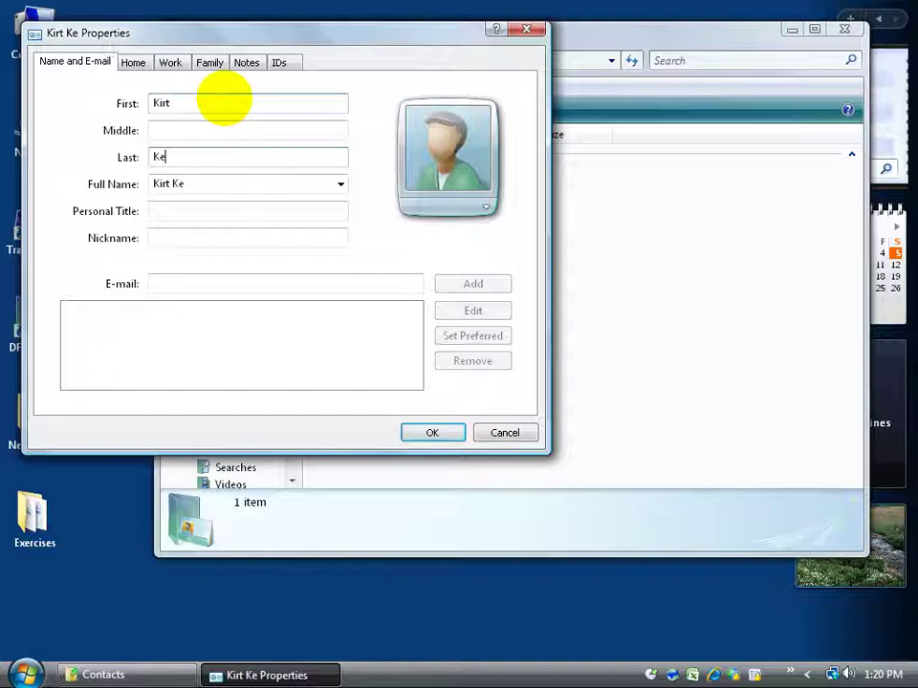
{"action": "type", "text": "rshaw"}
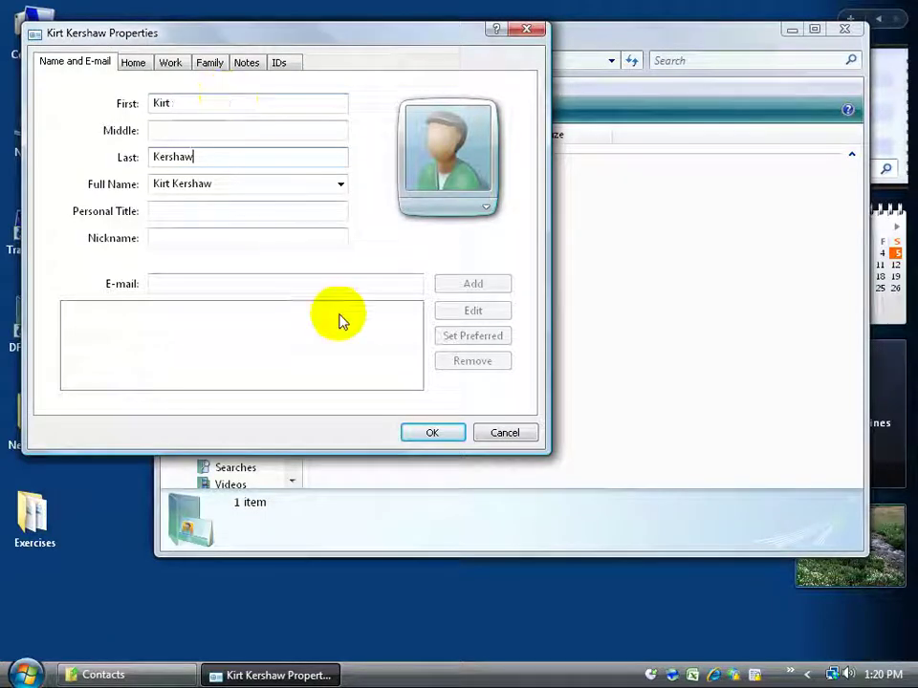
{"action": "left_click", "coordinate": [426, 435]}
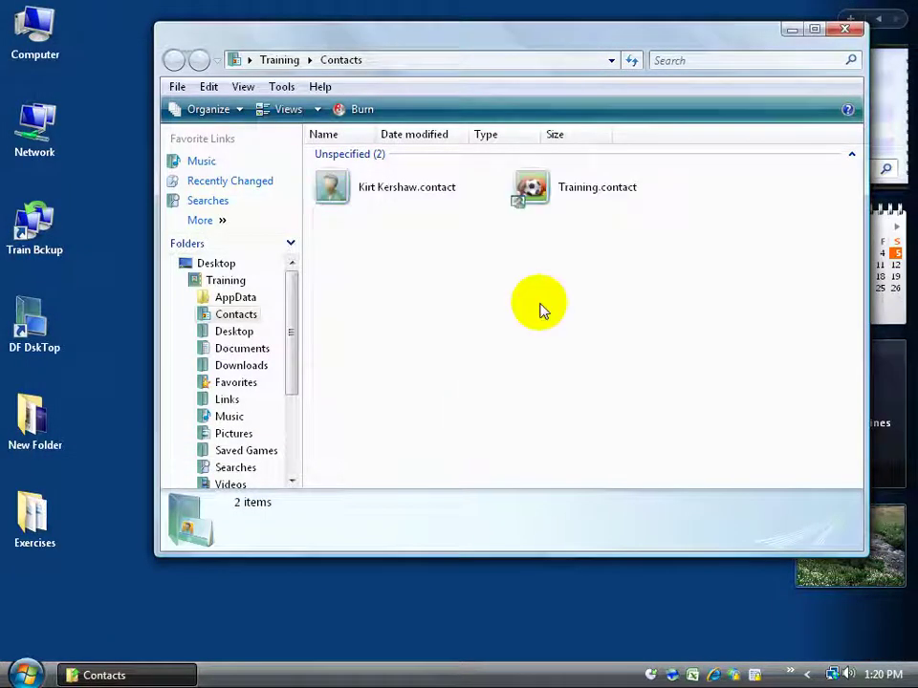
{"action": "left_click", "coordinate": [845, 28]}
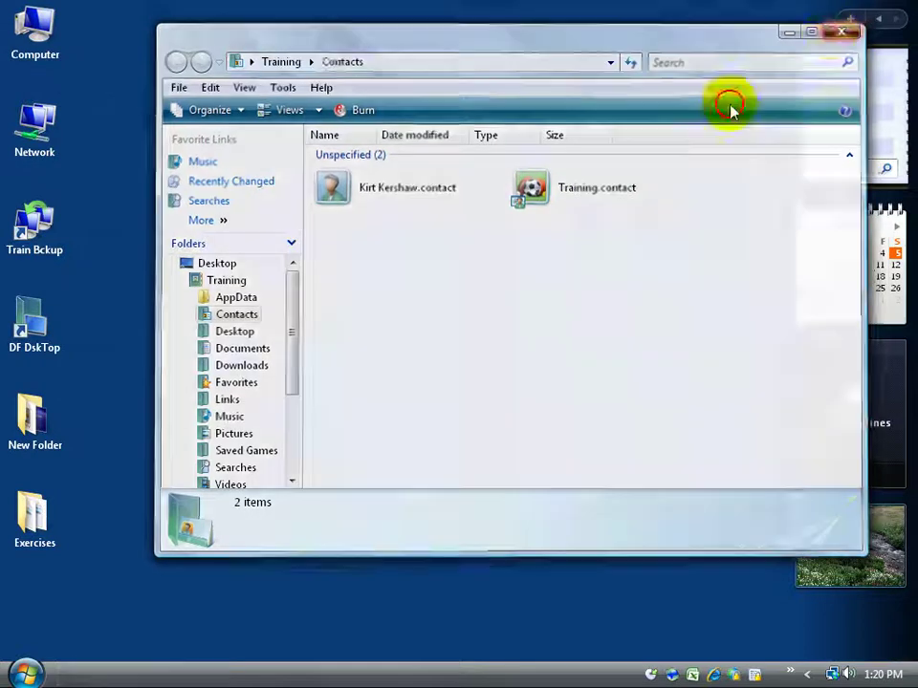
View and leave the Training contact, then search part of the new contact's name to show its card.
{"action": "left_click", "coordinate": [808, 65]}
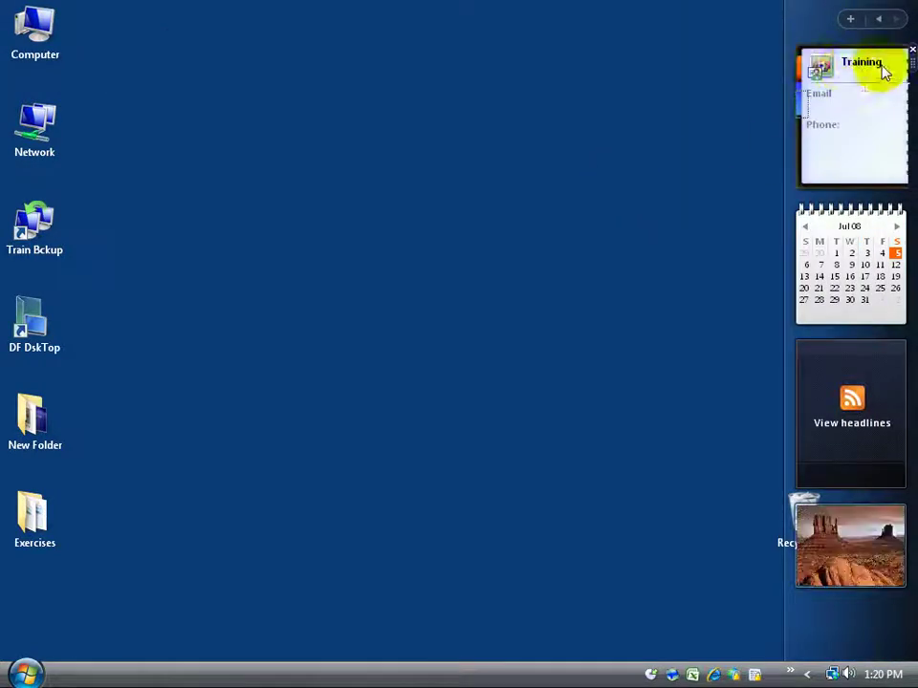
{"action": "left_click", "coordinate": [805, 71]}
{"action": "left_click", "coordinate": [835, 168]}
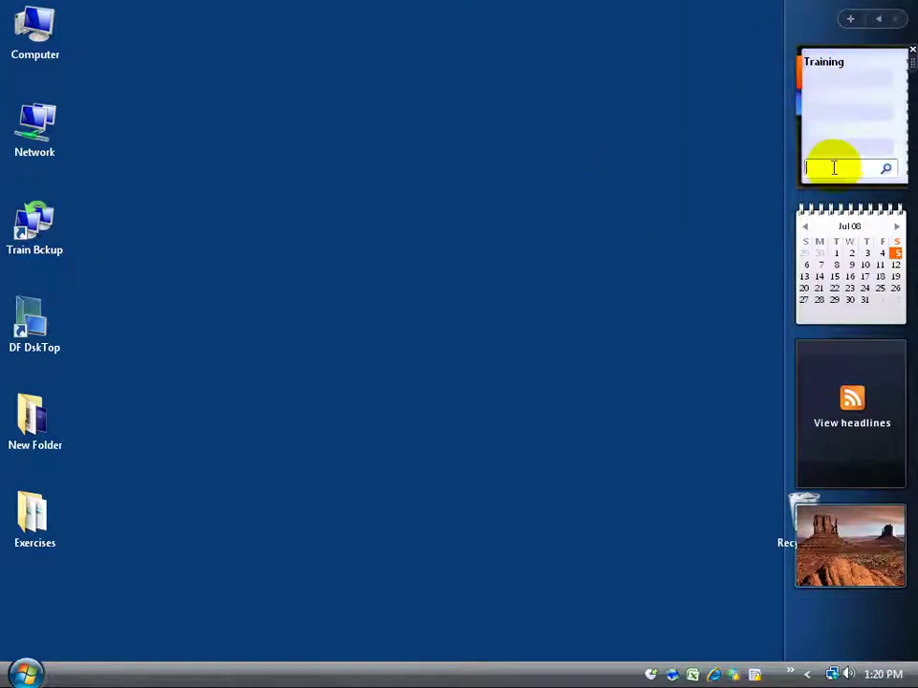
{"action": "type", "text": "kir"}
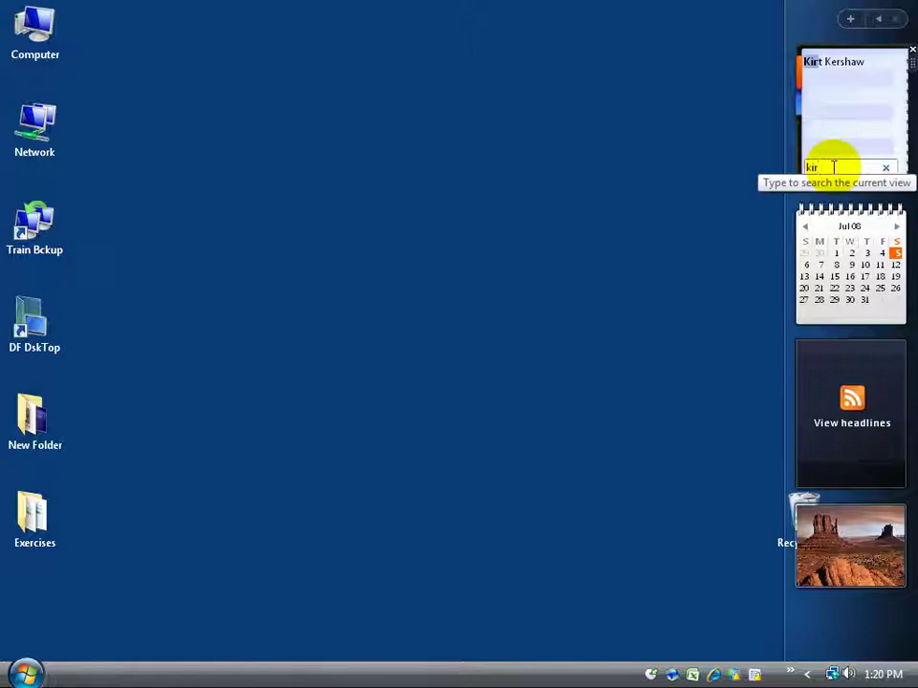
{"action": "left_click", "coordinate": [831, 63]}
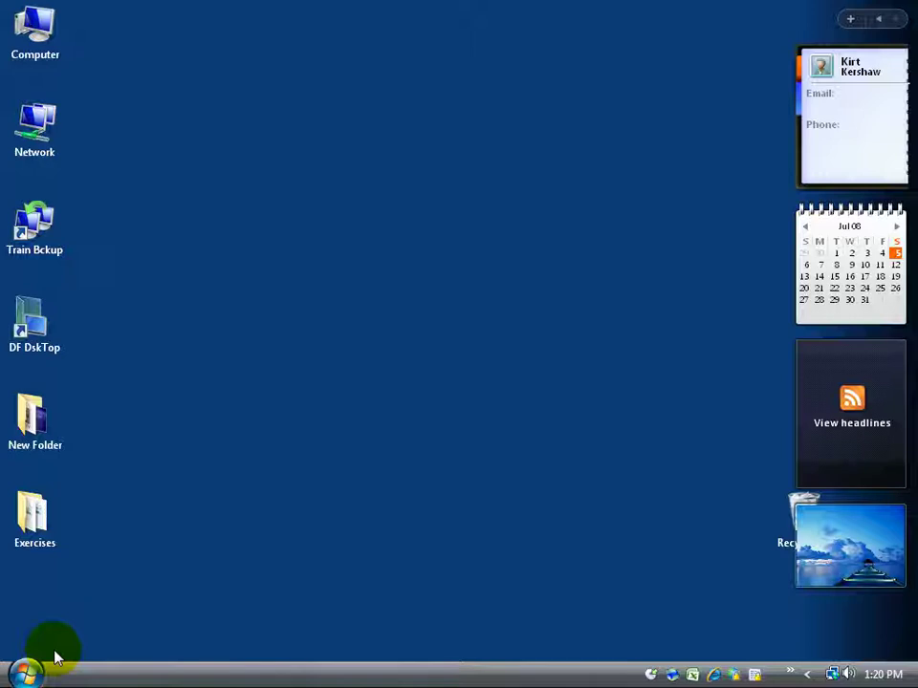
{"action": "mouse_move", "coordinate": [820, 156]}
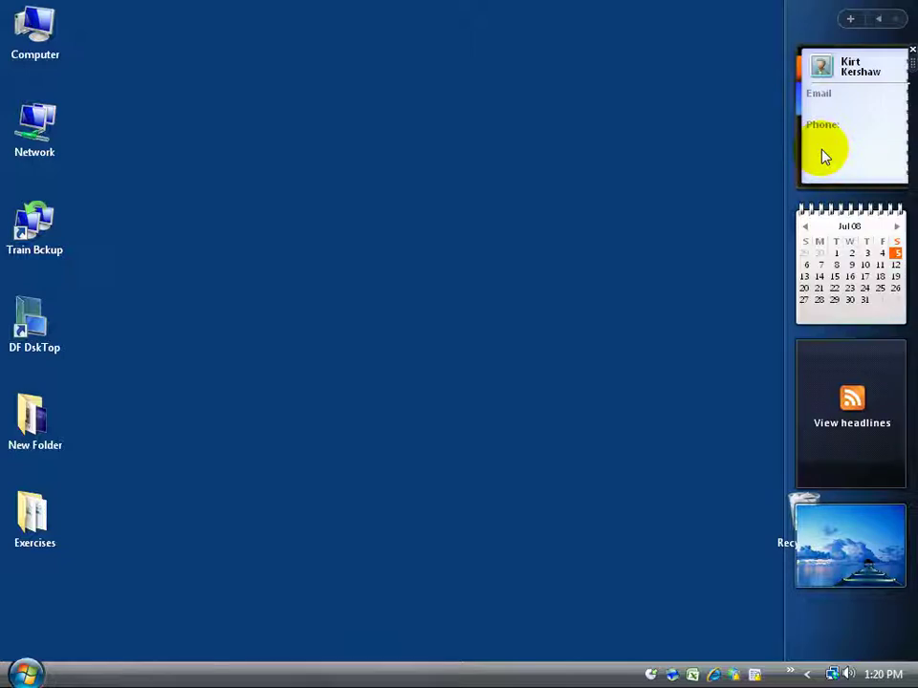
Close the Contacts gadget and advance the slideshow to its next picture.
{"action": "right_click", "coordinate": [869, 113]}
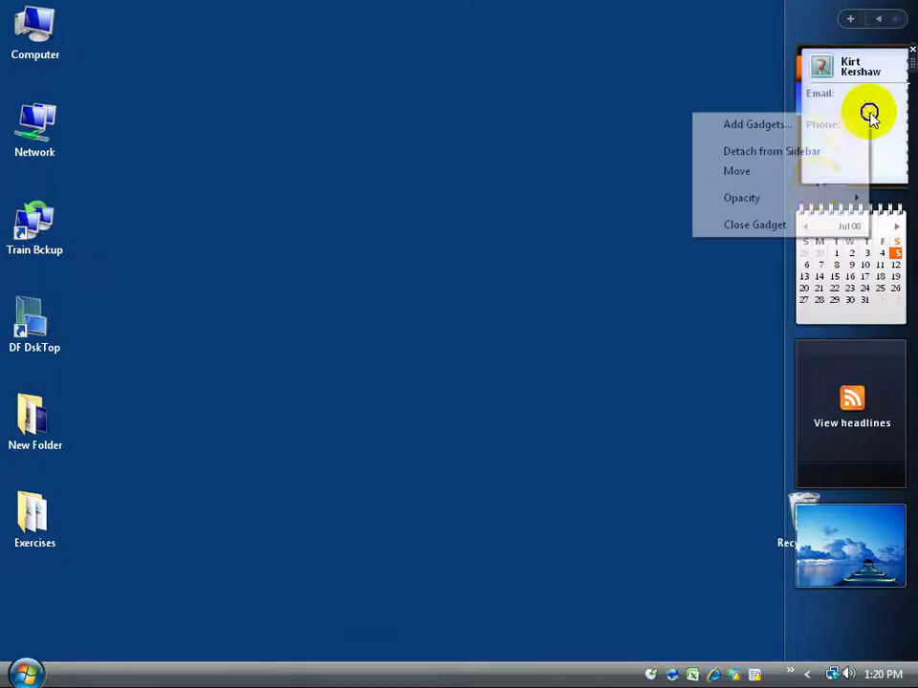
{"action": "left_click", "coordinate": [741, 224]}
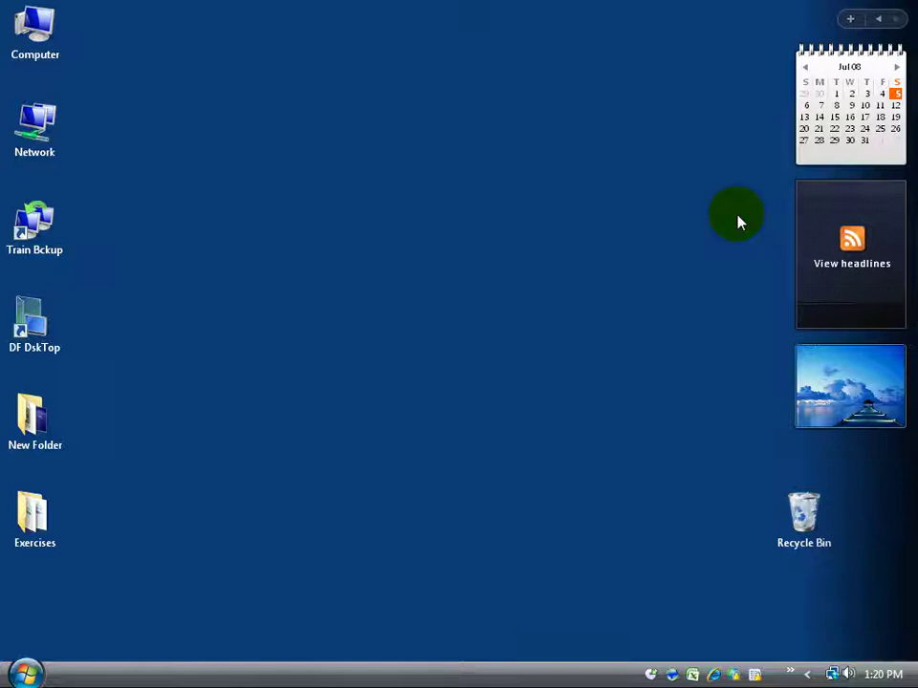
{"action": "left_click", "coordinate": [859, 411]}
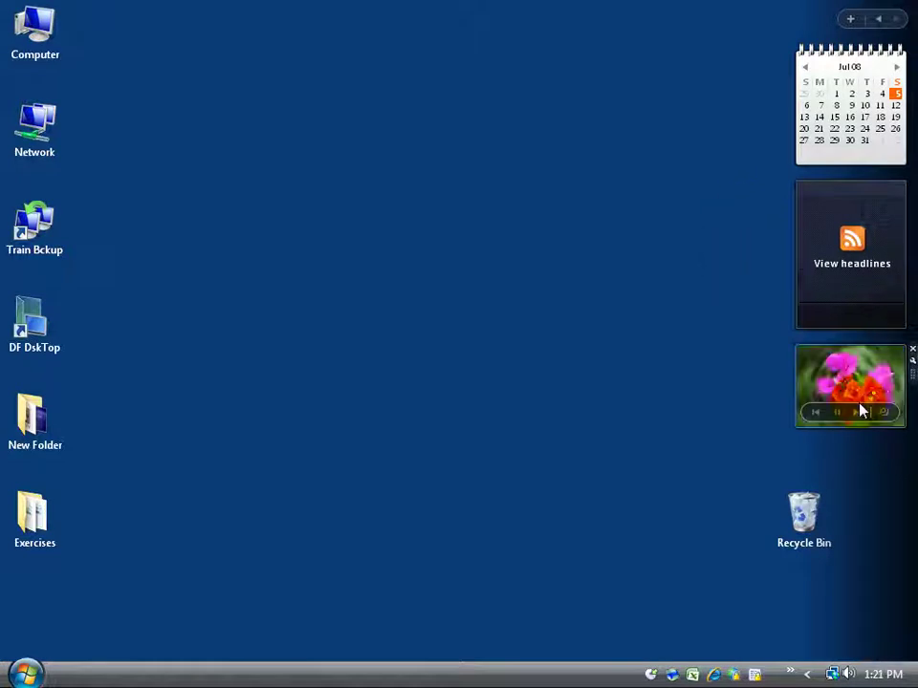
Open the Gadget Gallery from the sidebar menu and close it again.
{"action": "right_click", "coordinate": [813, 469]}
{"action": "left_click", "coordinate": [750, 491]}
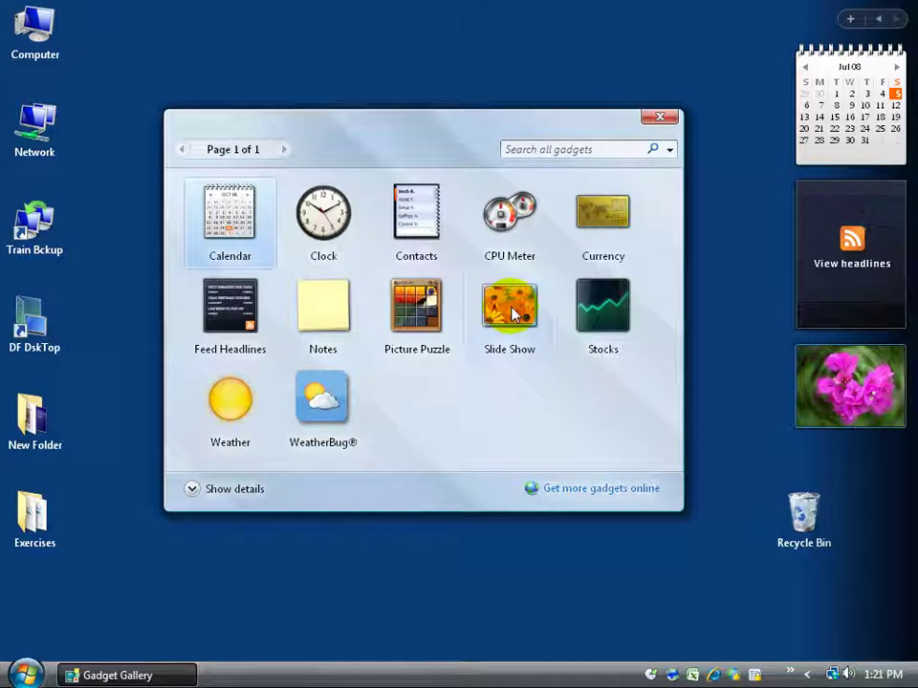
{"action": "left_click", "coordinate": [660, 117]}
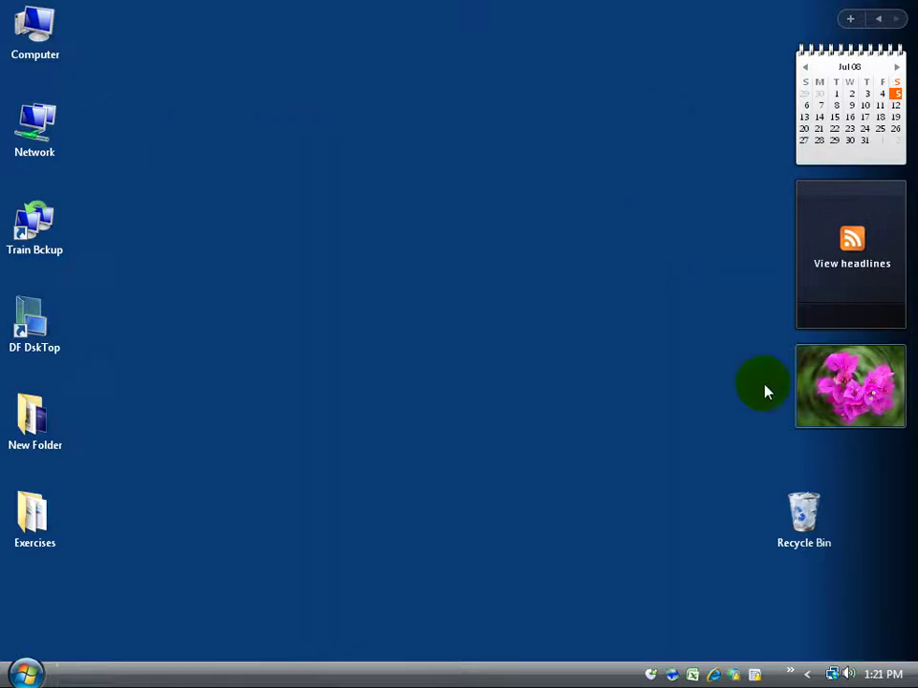
Open the Slide Show gadget's Options and check the Folder dropdown, keeping Sample Pictures.
{"action": "right_click", "coordinate": [842, 386]}
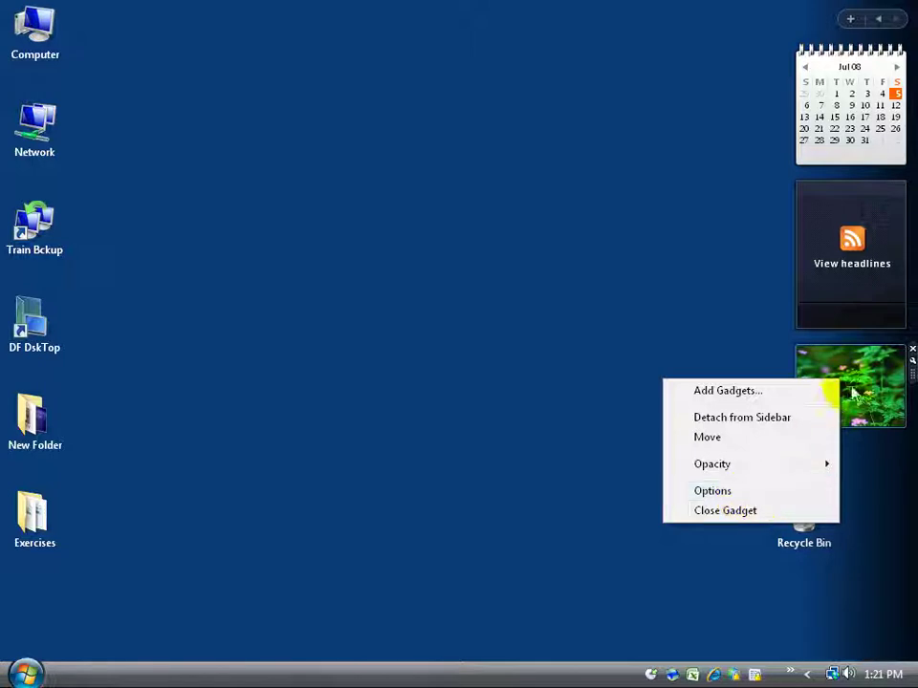
{"action": "left_click", "coordinate": [907, 362]}
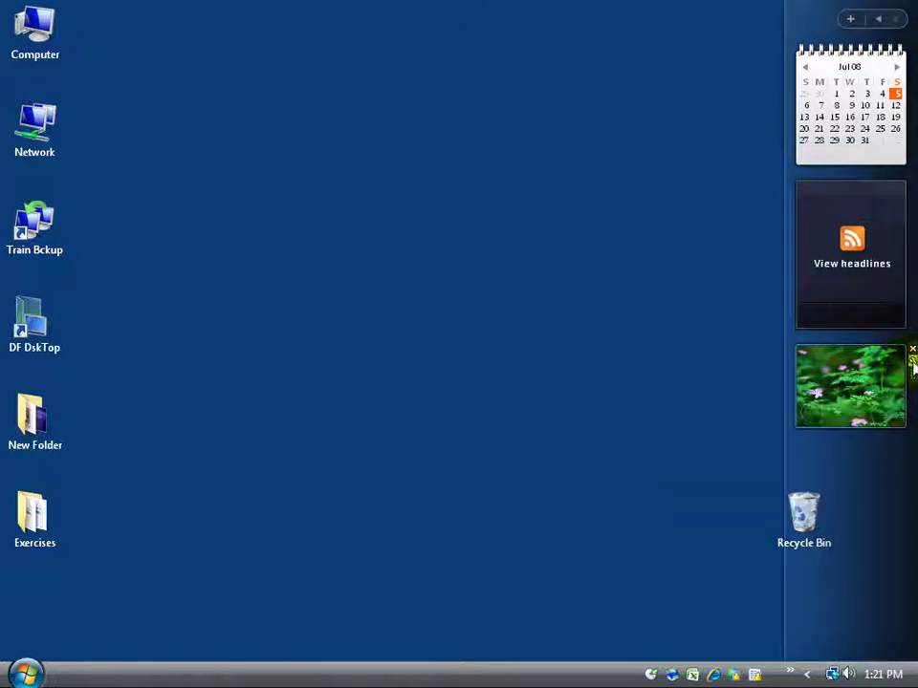
{"action": "left_click", "coordinate": [912, 361]}
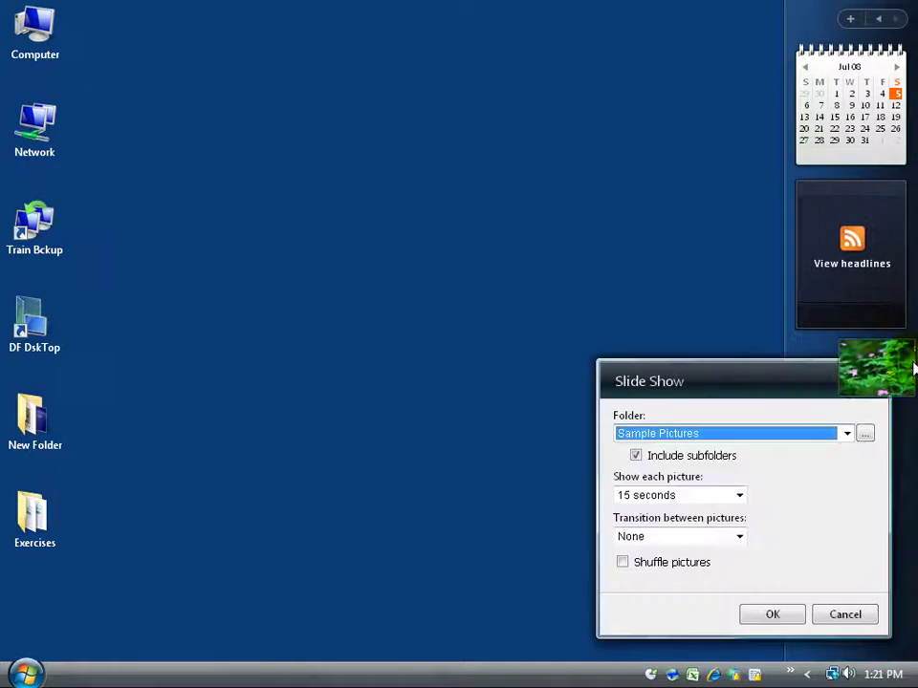
{"action": "left_click", "coordinate": [847, 436]}
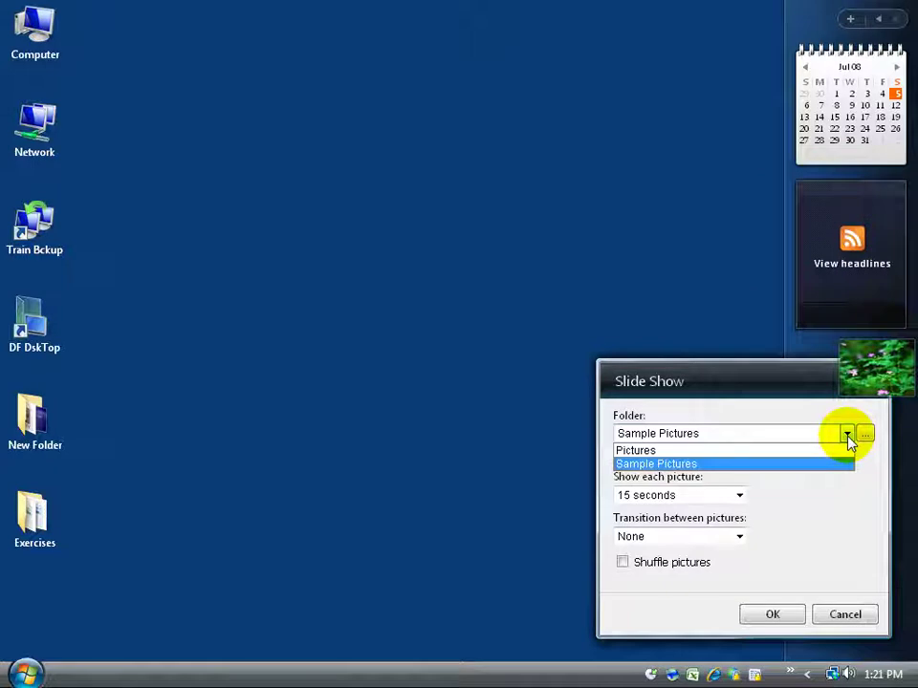
{"action": "left_click", "coordinate": [846, 435]}
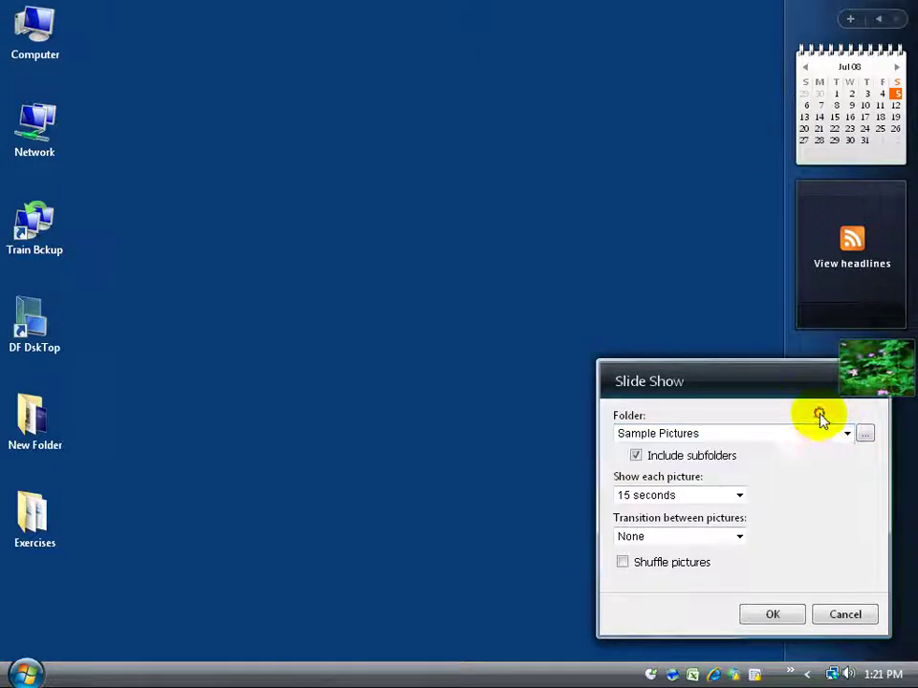
Set the slideshow folder to Exercises through Browse For Folder and save the Slide Show settings.
{"action": "left_click", "coordinate": [866, 438]}
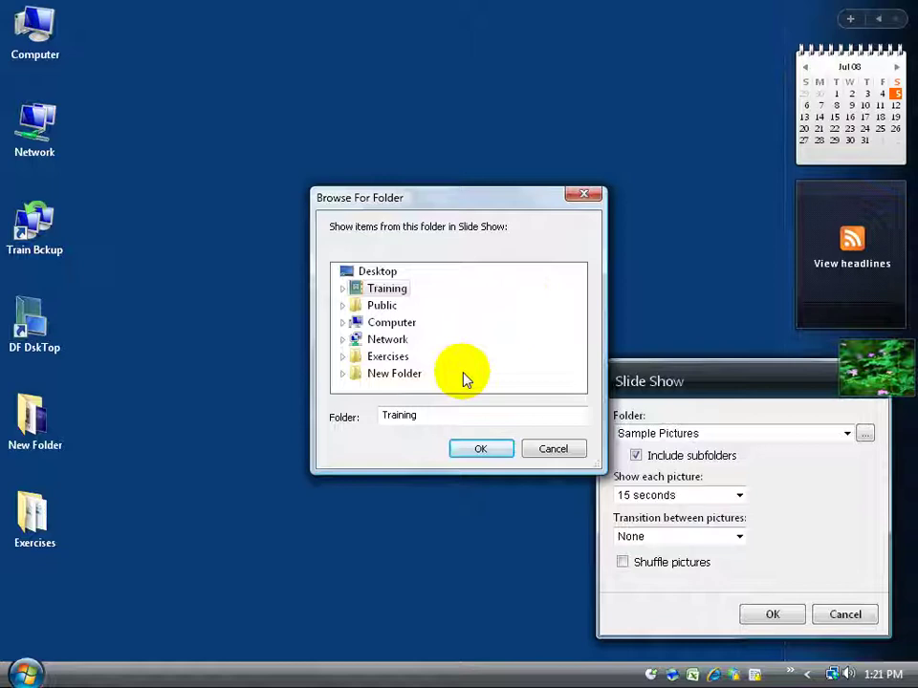
{"action": "left_click", "coordinate": [353, 360]}
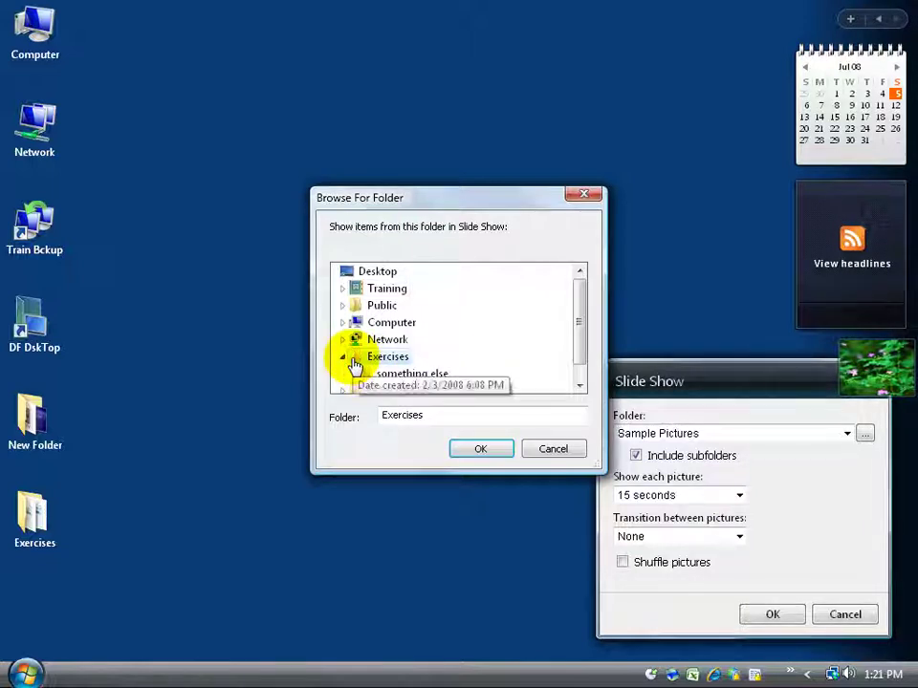
{"action": "left_click", "coordinate": [368, 373]}
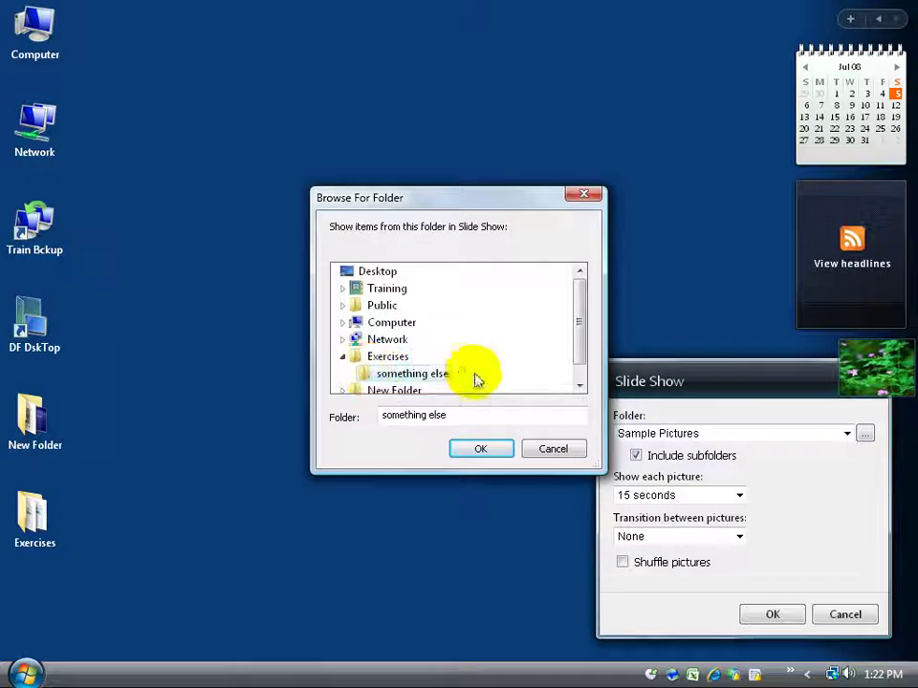
{"action": "left_click", "coordinate": [383, 356]}
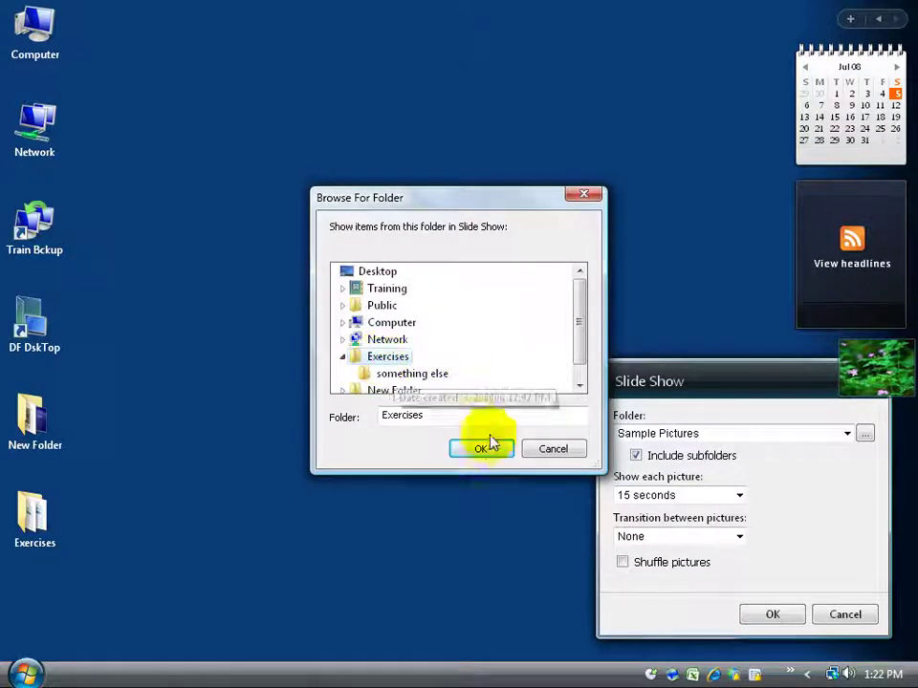
{"action": "left_click", "coordinate": [490, 445]}
{"action": "left_click", "coordinate": [789, 623]}
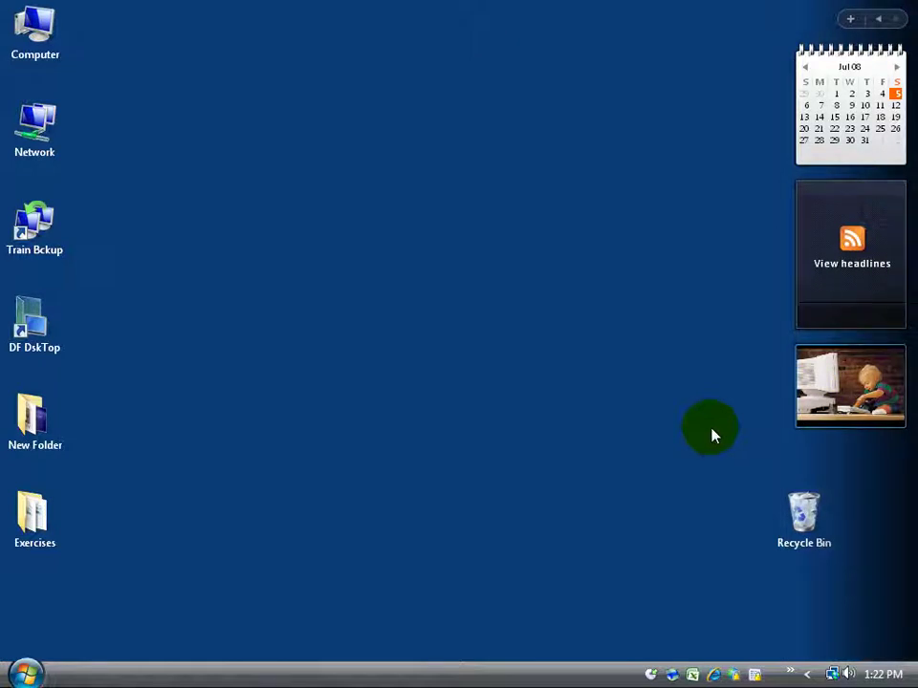
Set the slideshow gadget to Sample Pictures, 1 minute per picture, with no transition.
{"action": "left_click", "coordinate": [860, 414]}
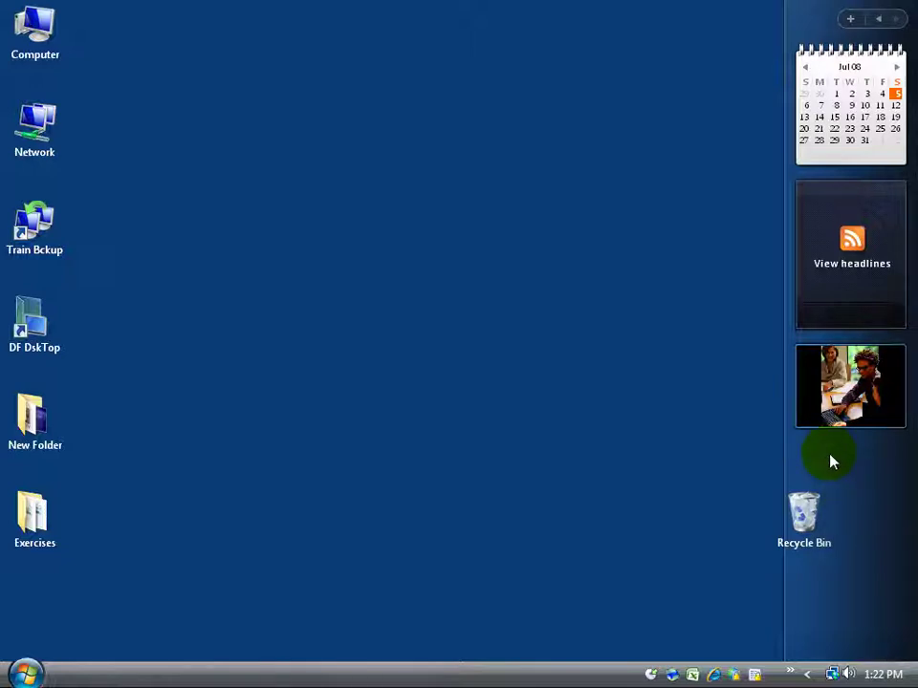
{"action": "mouse_move", "coordinate": [857, 379]}
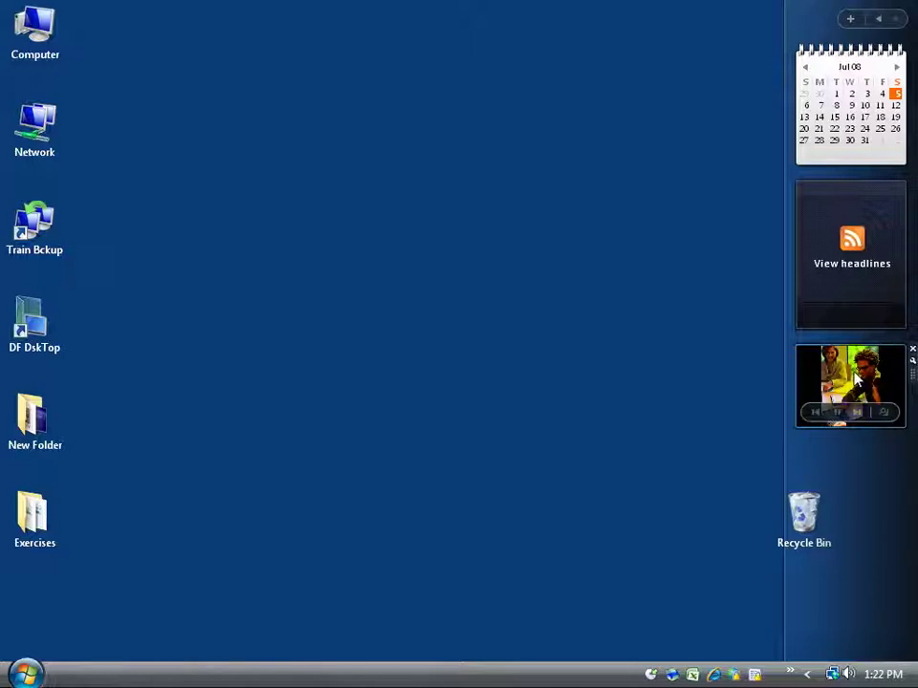
{"action": "left_click", "coordinate": [908, 363]}
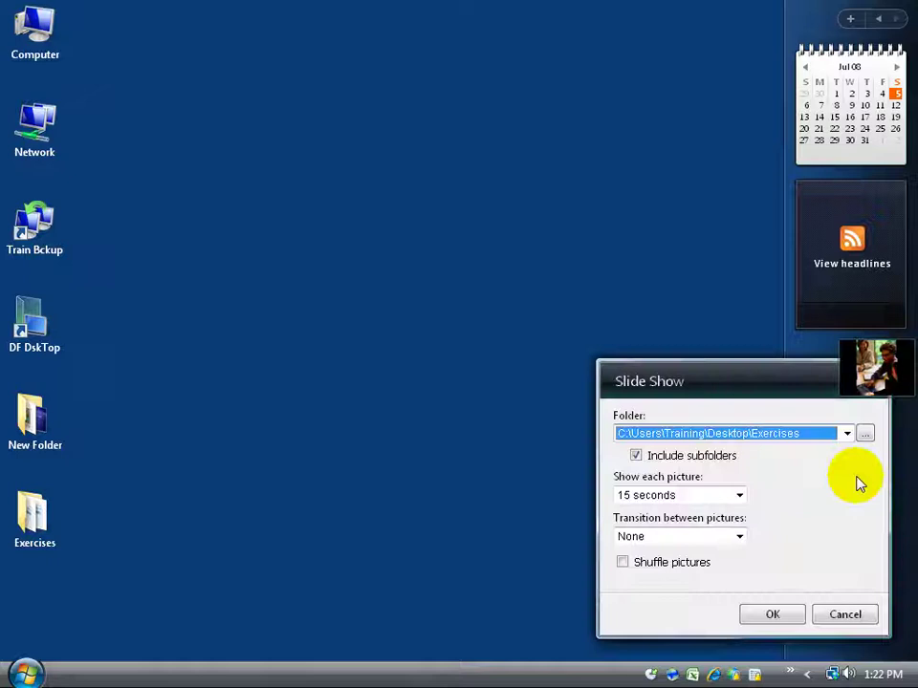
{"action": "left_click", "coordinate": [740, 495]}
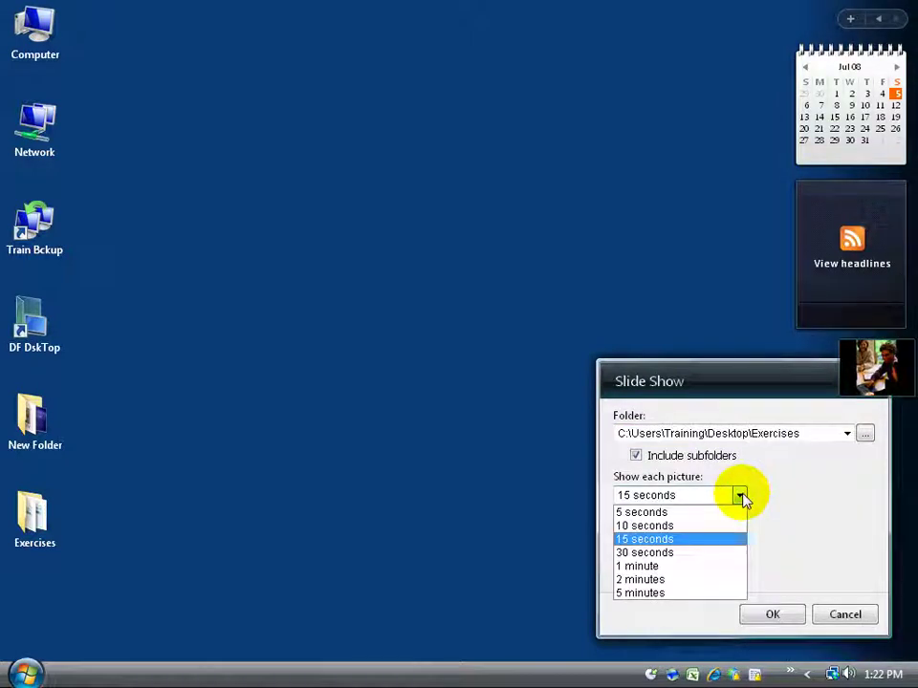
{"action": "left_click", "coordinate": [704, 566]}
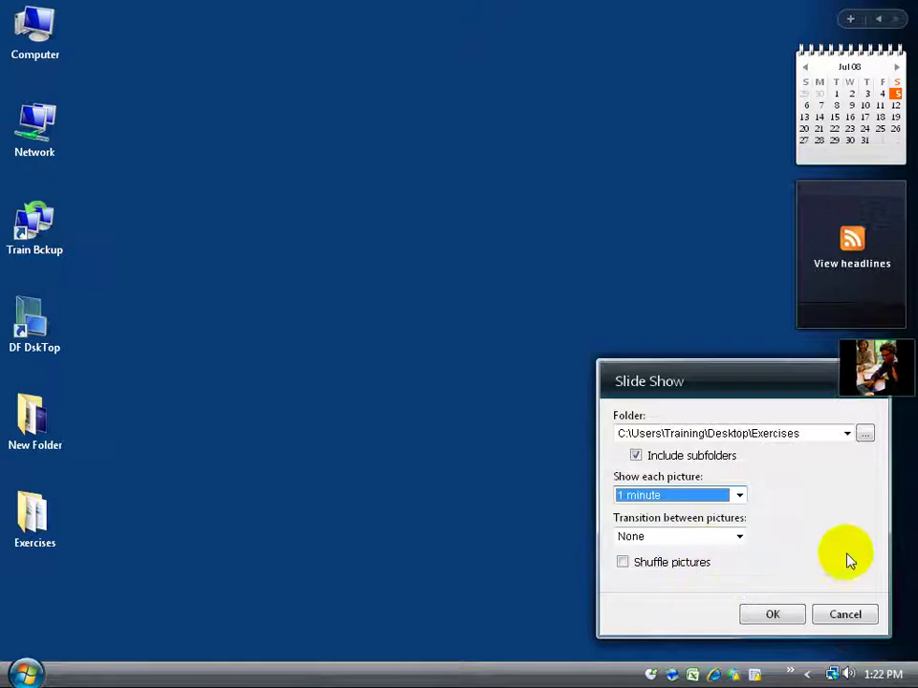
{"action": "left_click", "coordinate": [740, 536]}
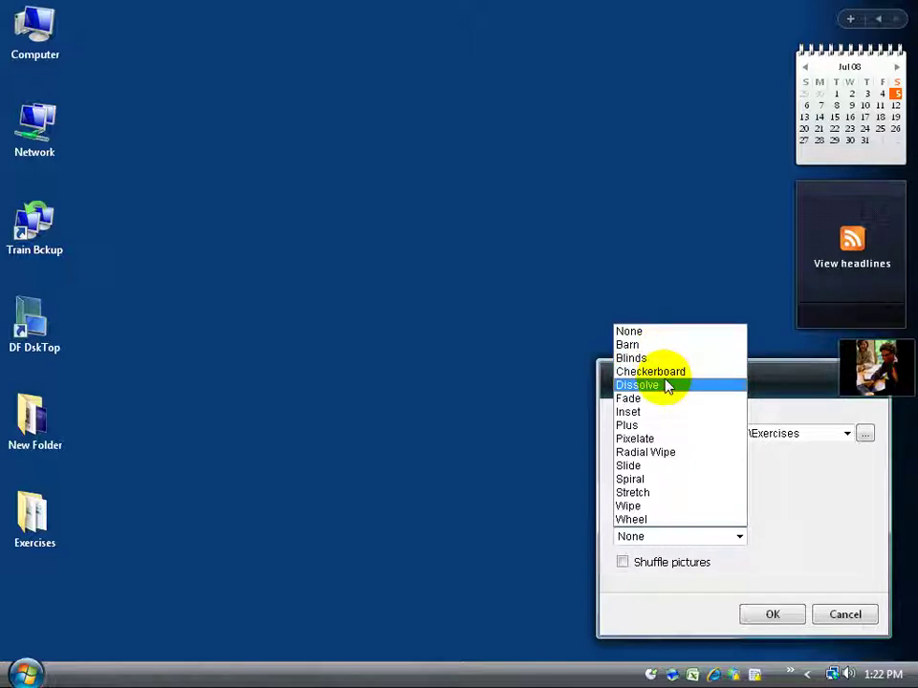
{"action": "left_click", "coordinate": [774, 487]}
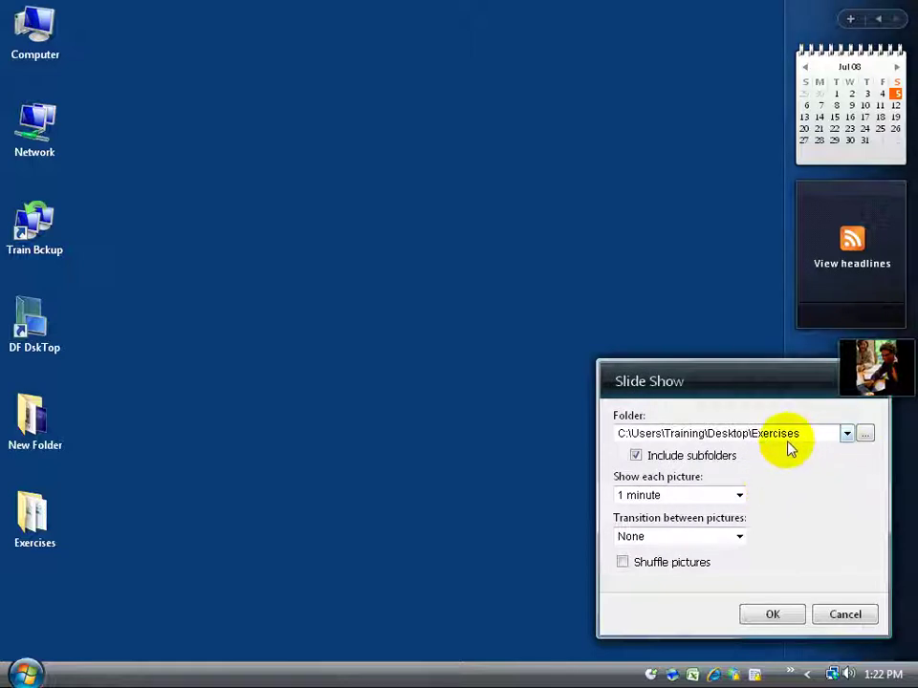
{"action": "left_click", "coordinate": [846, 434]}
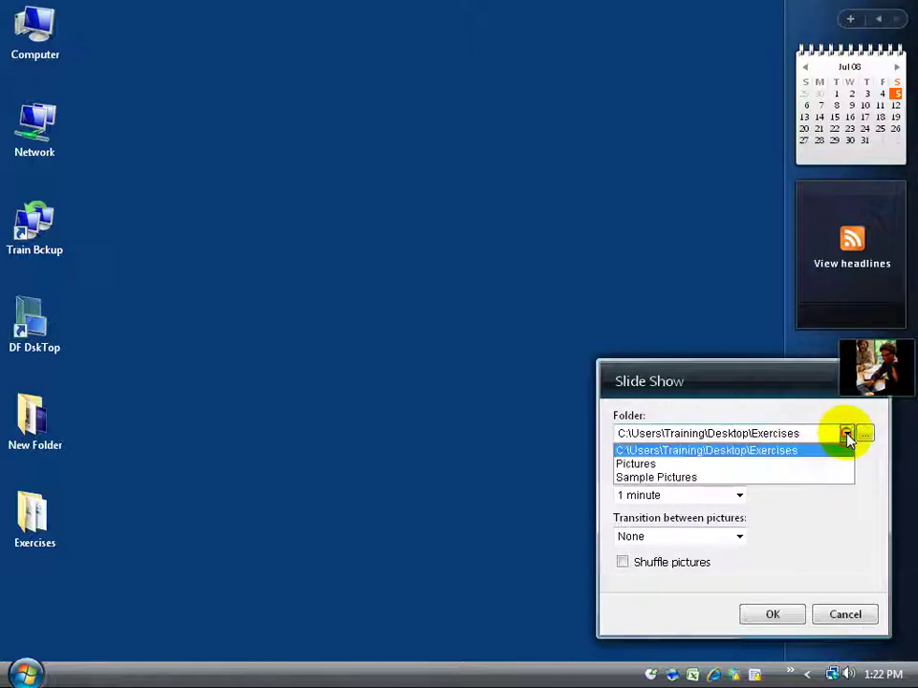
{"action": "left_click", "coordinate": [815, 477]}
{"action": "left_click", "coordinate": [809, 471]}
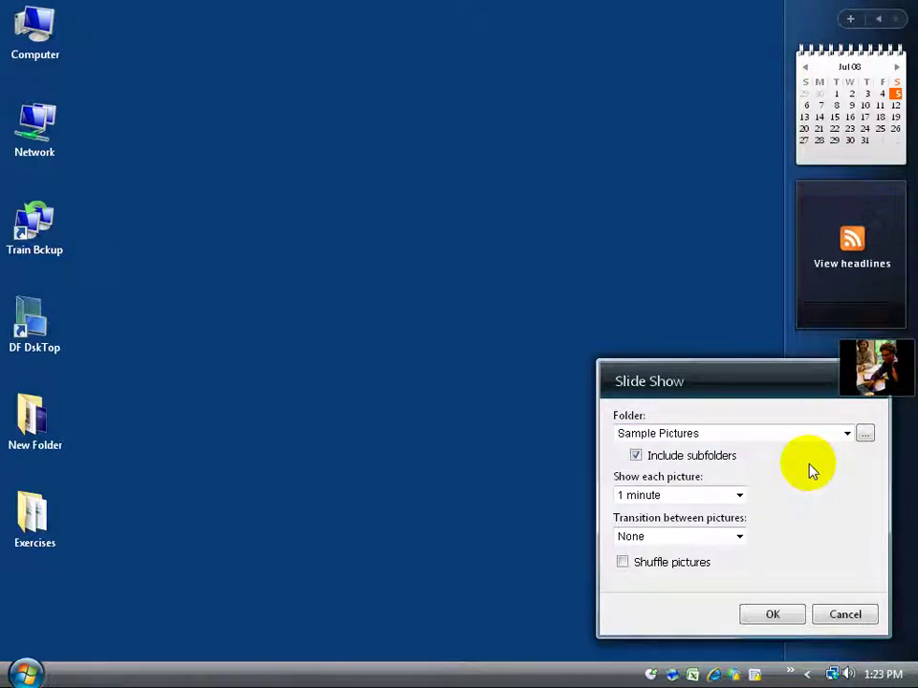
{"action": "left_click", "coordinate": [786, 620]}
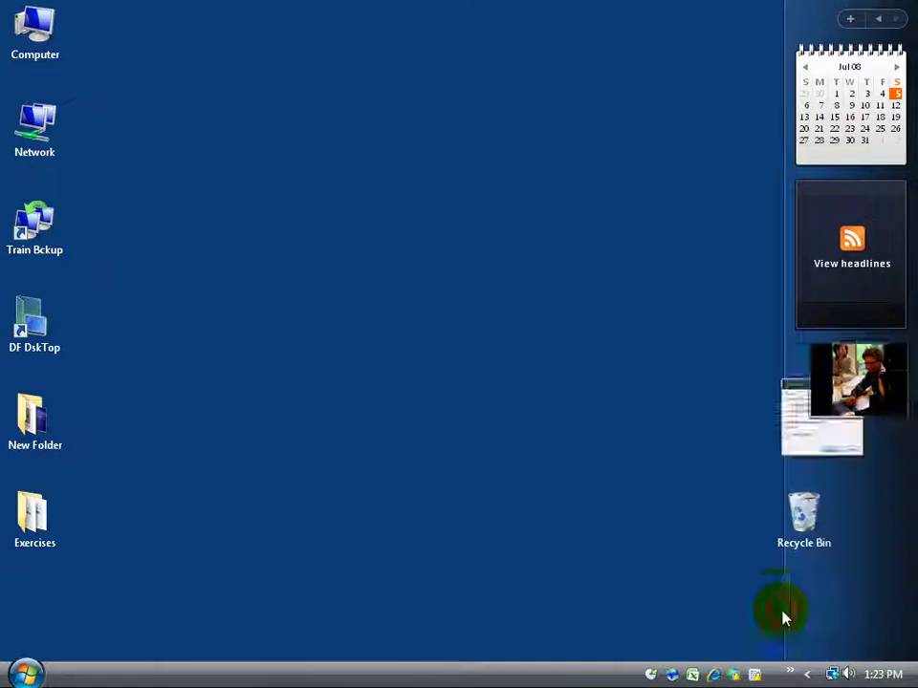
Search 'sample pictures' from the Start menu and open the Sample Pictures folder.
{"action": "left_click", "coordinate": [27, 676]}
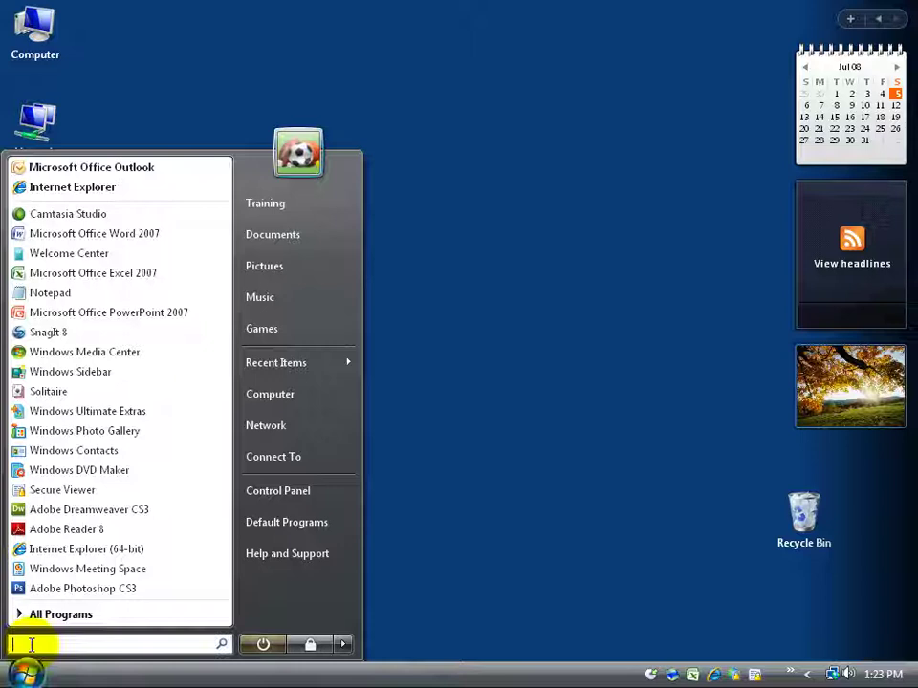
{"action": "type", "text": "sample pic"}
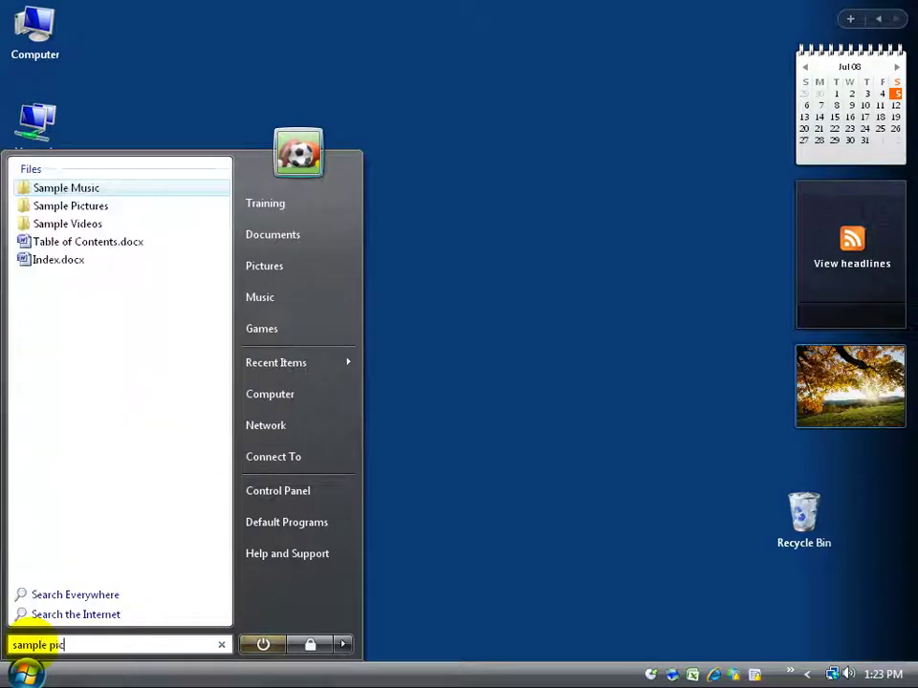
{"action": "type", "text": "tures"}
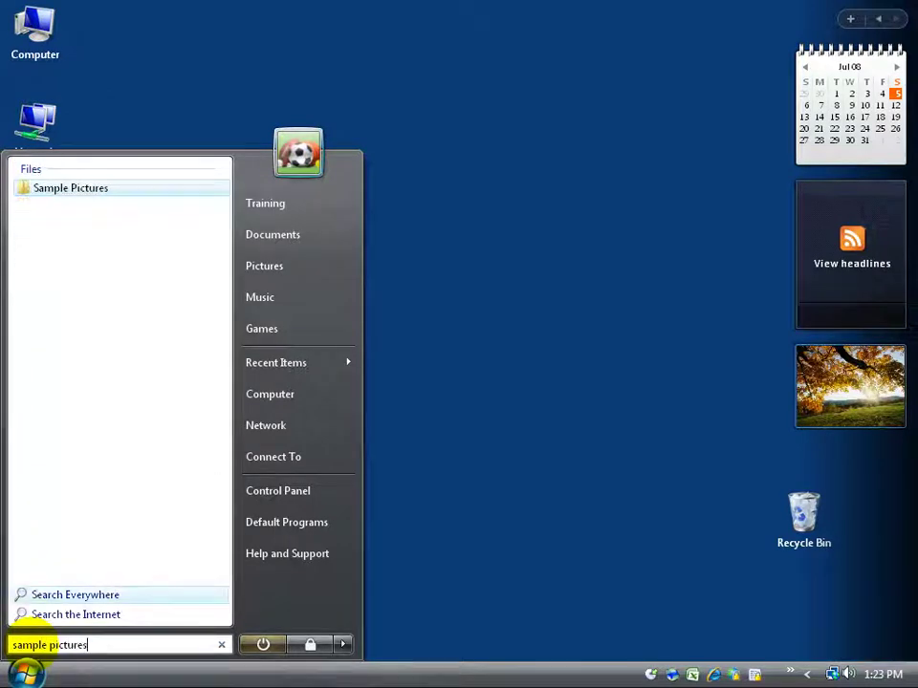
{"action": "left_click", "coordinate": [67, 191]}
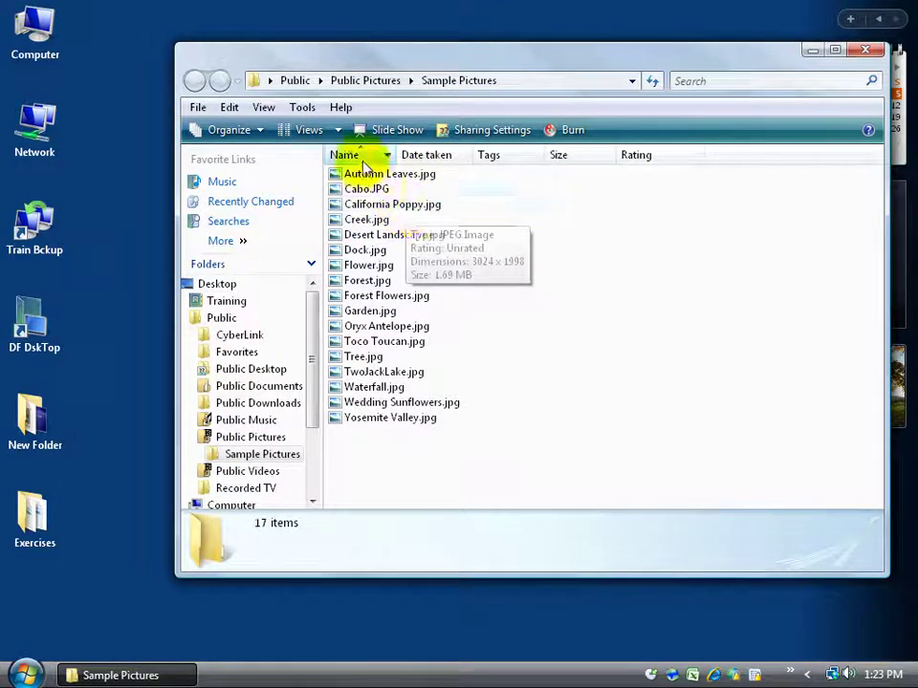
Switch the folder view to Medium Icons thumbnails.
{"action": "left_click", "coordinate": [339, 131]}
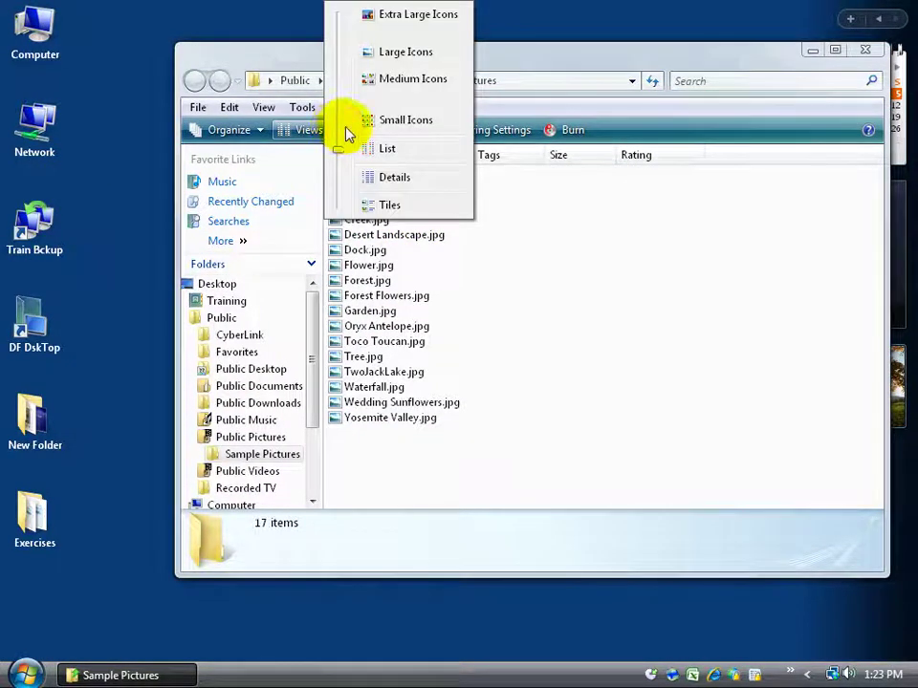
{"action": "left_click", "coordinate": [380, 83]}
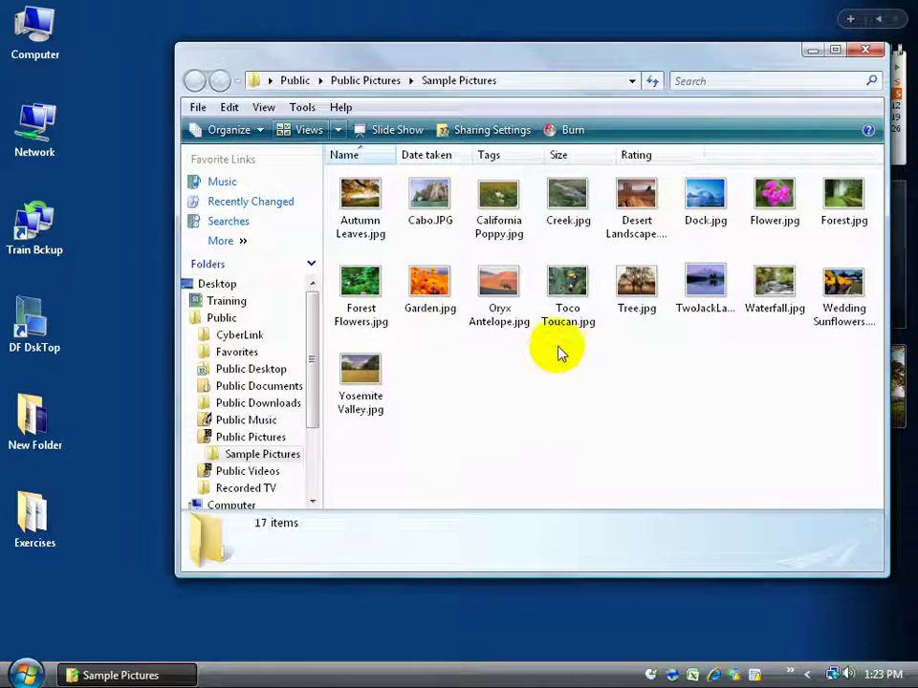
{"action": "right_click", "coordinate": [566, 283]}
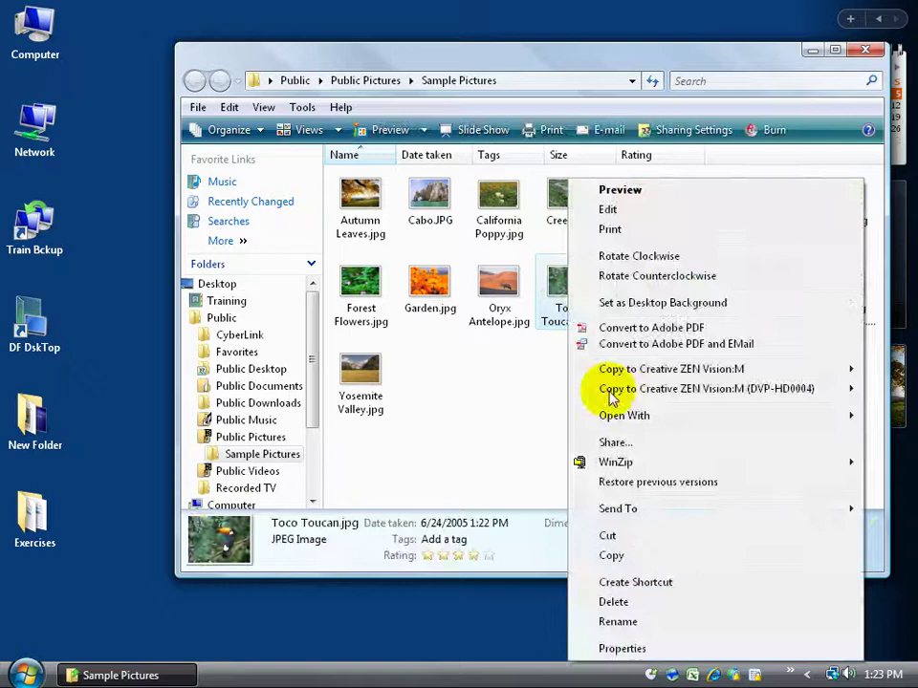
{"action": "left_click", "coordinate": [467, 441]}
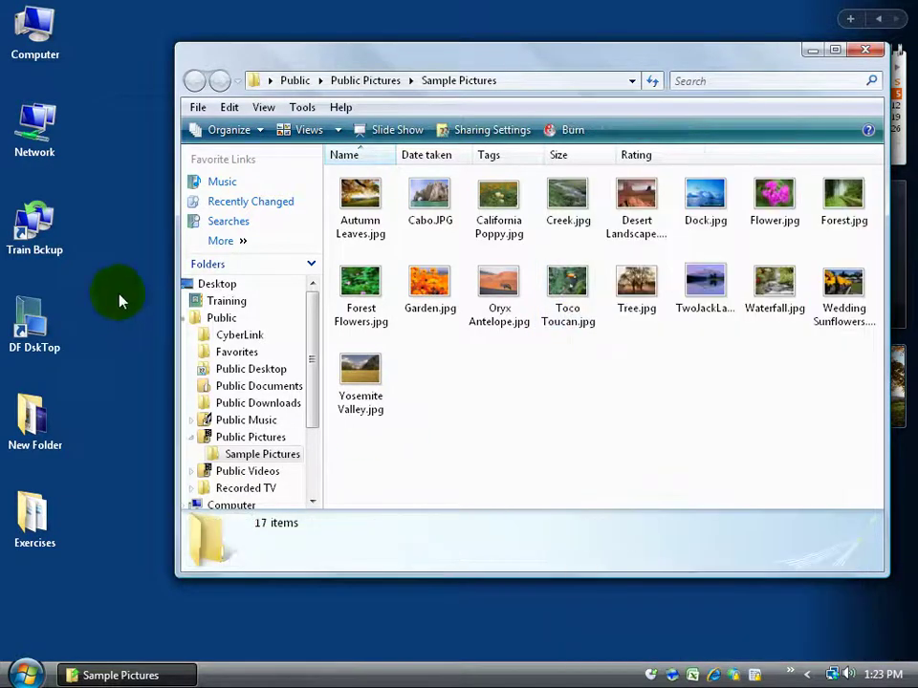
Copy smile.jpg from the desktop Exercises folder into Sample Pictures.
{"action": "left_click", "coordinate": [34, 517]}
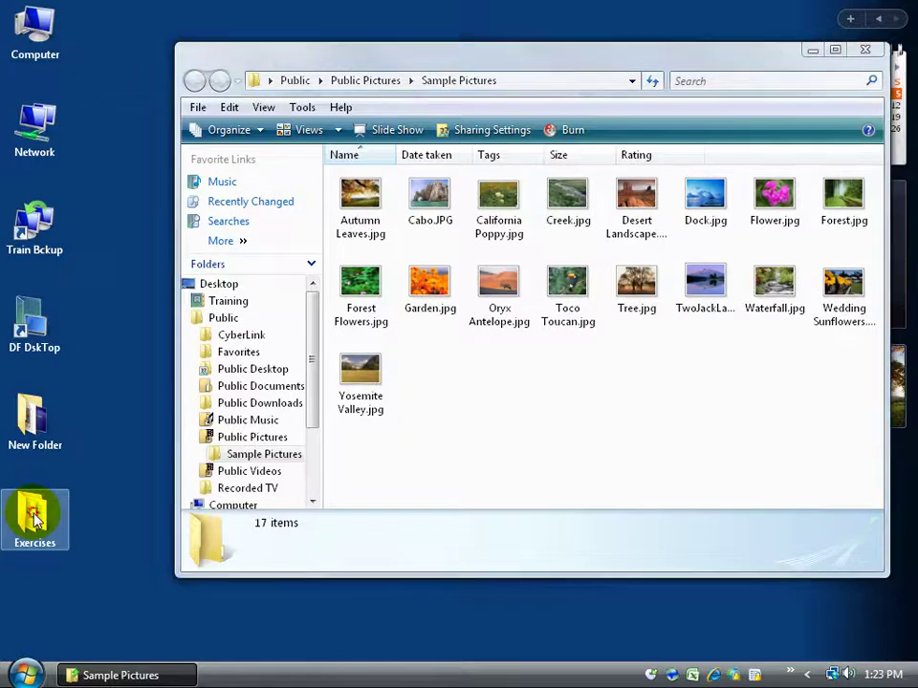
{"action": "double_click", "coordinate": [34, 519]}
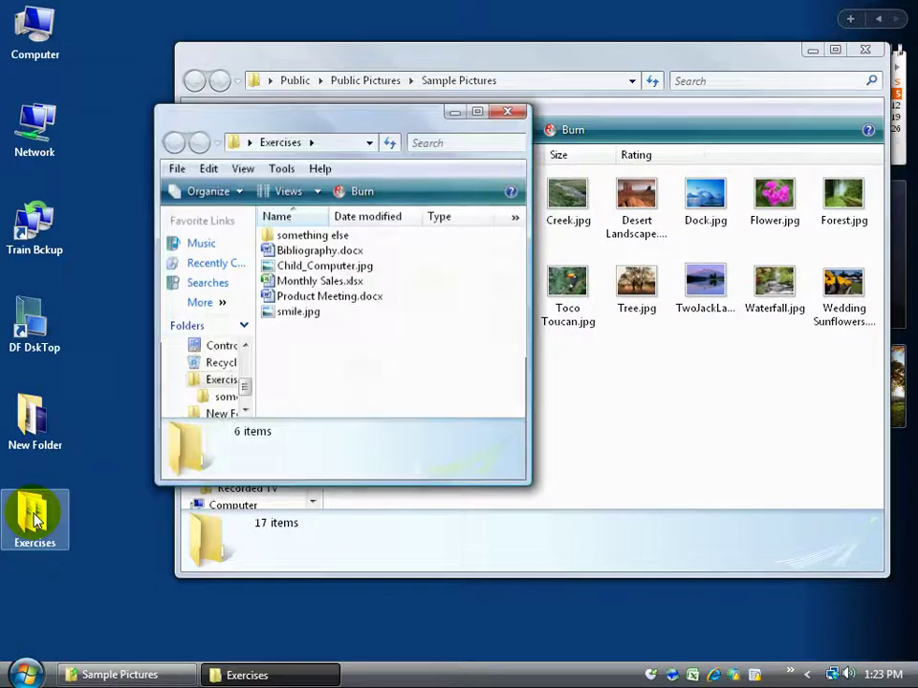
{"action": "left_click", "coordinate": [303, 318]}
{"action": "left_click_drag", "start_coordinate": [303, 318], "coordinate": [358, 360]}
{"action": "right_click", "coordinate": [332, 315]}
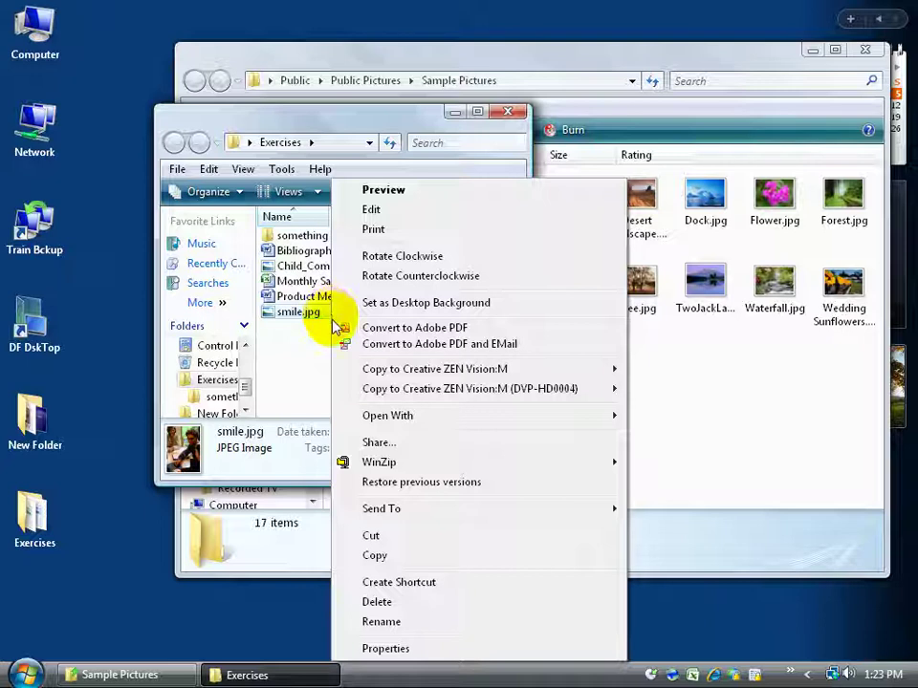
{"action": "left_click", "coordinate": [381, 556]}
{"action": "left_click", "coordinate": [677, 403]}
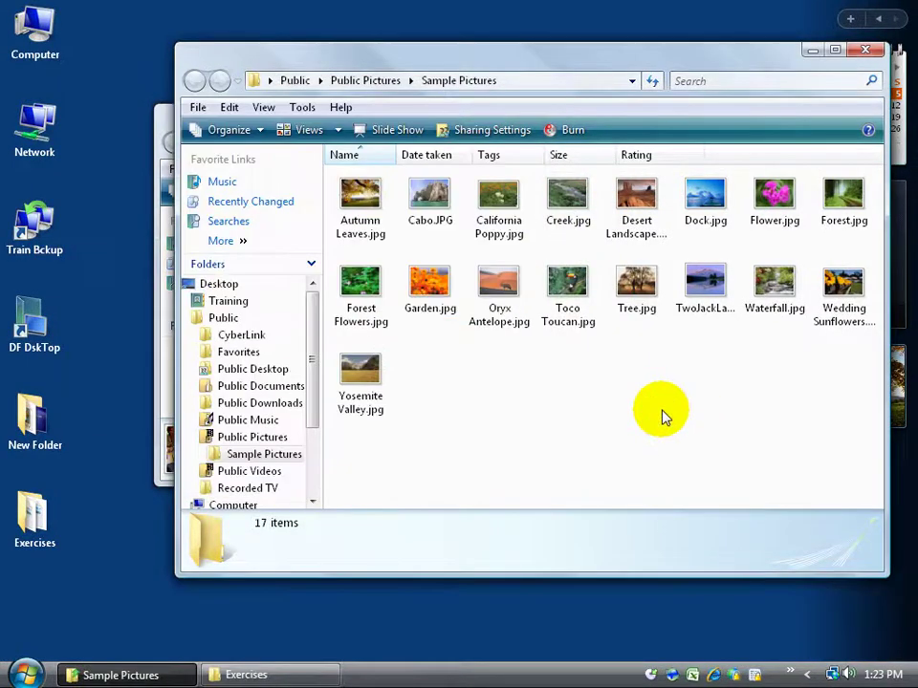
{"action": "right_click", "coordinate": [664, 417]}
{"action": "left_click", "coordinate": [699, 553]}
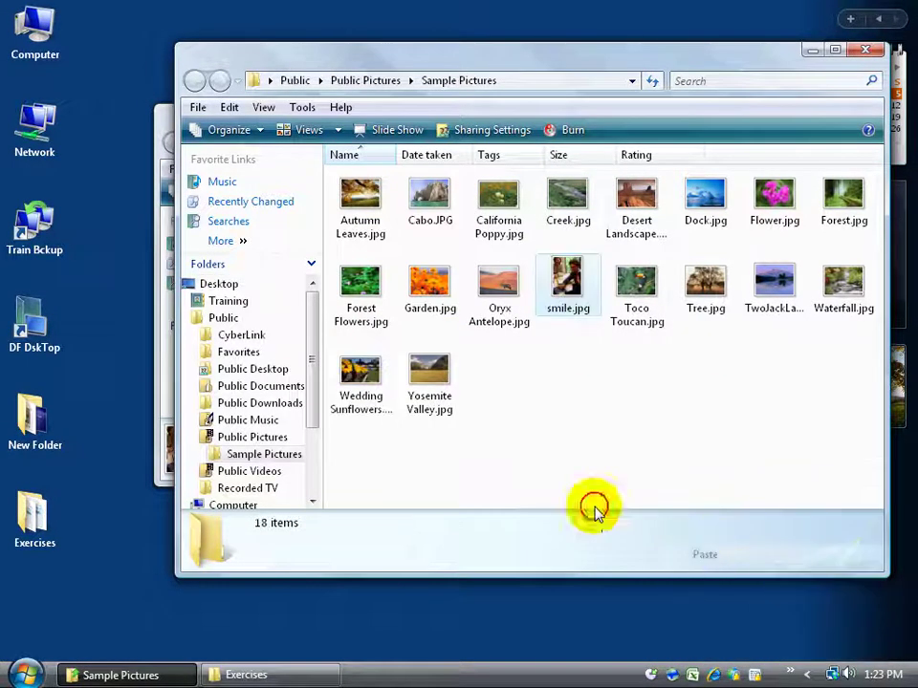
Delete the pasted smile.jpg to the Recycle Bin and close both Explorer windows.
{"action": "right_click", "coordinate": [578, 291]}
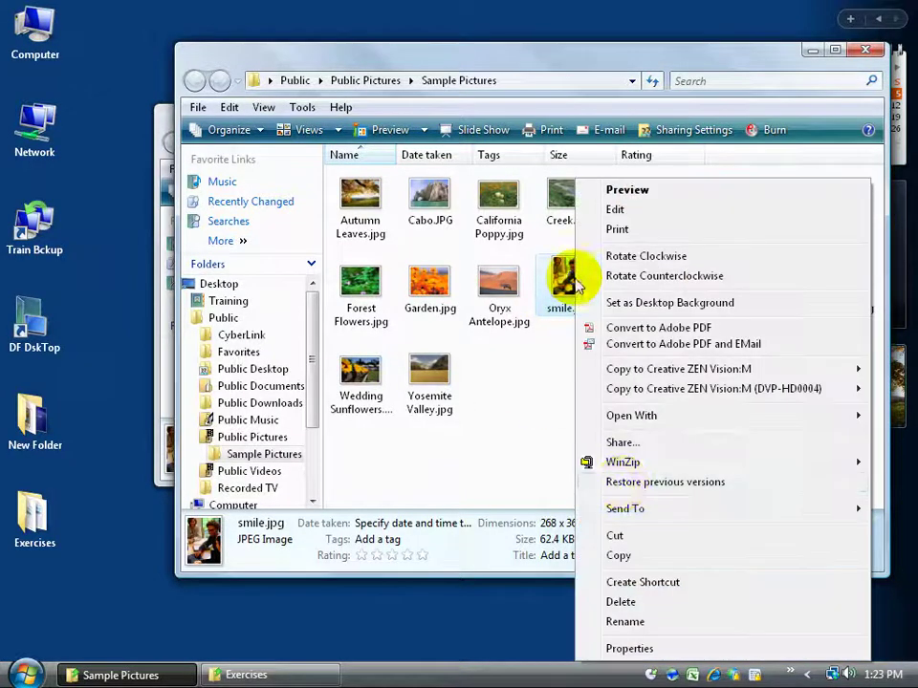
{"action": "left_click", "coordinate": [629, 601]}
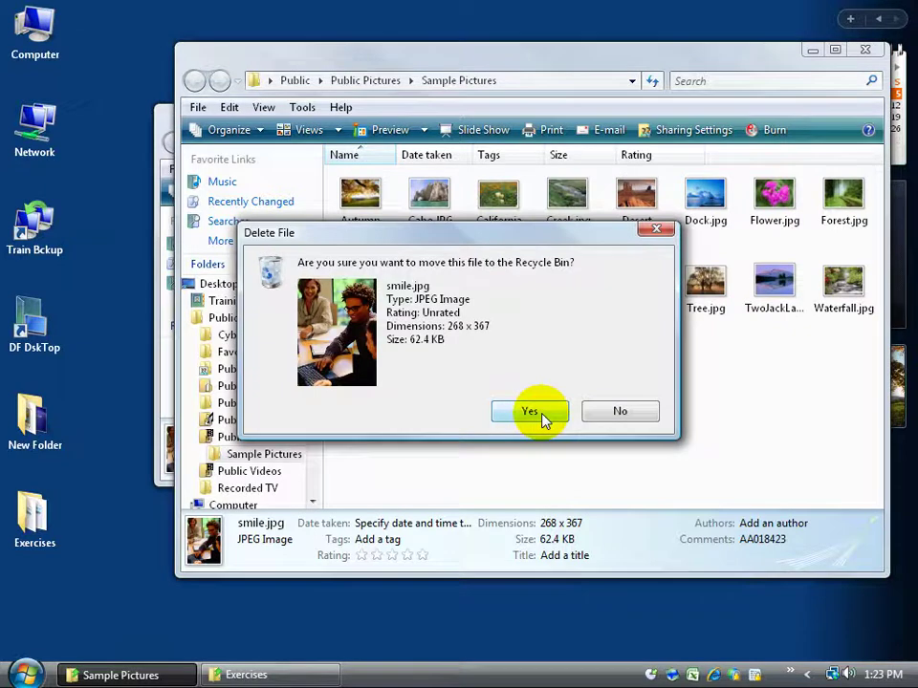
{"action": "left_click", "coordinate": [545, 417]}
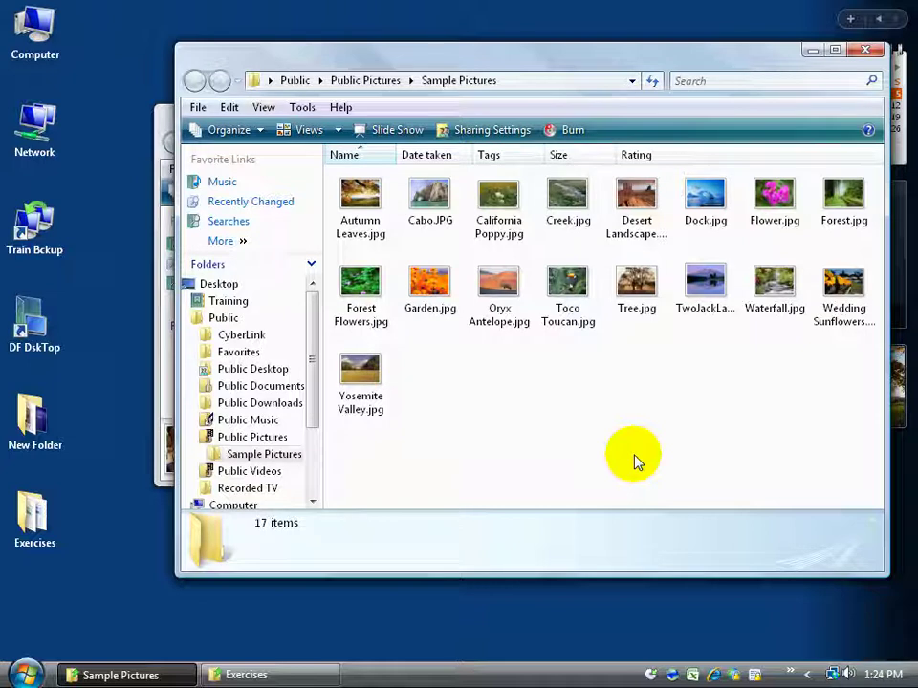
{"action": "left_click", "coordinate": [874, 53]}
{"action": "left_click", "coordinate": [522, 111]}
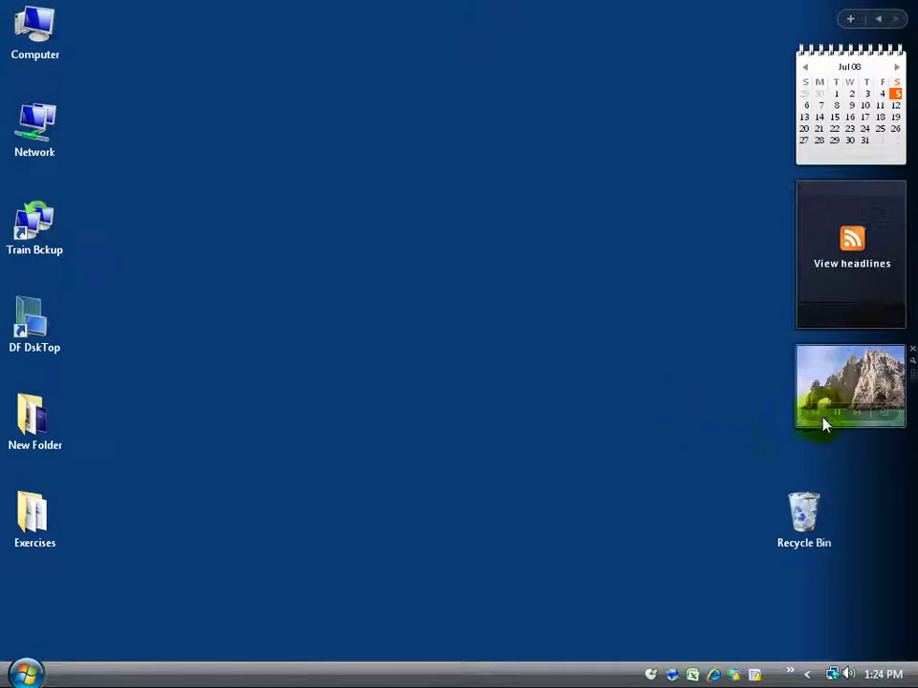
{"action": "left_click", "coordinate": [866, 388]}
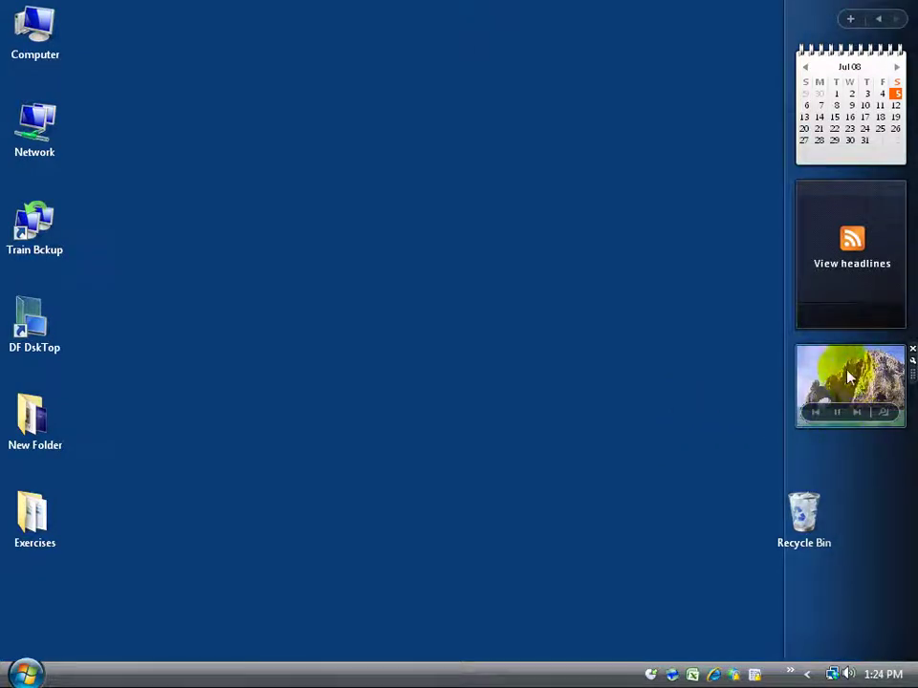
Close the Picture Puzzle and WeatherBug gadgets on the Sidebar's second page.
{"action": "left_click", "coordinate": [881, 21]}
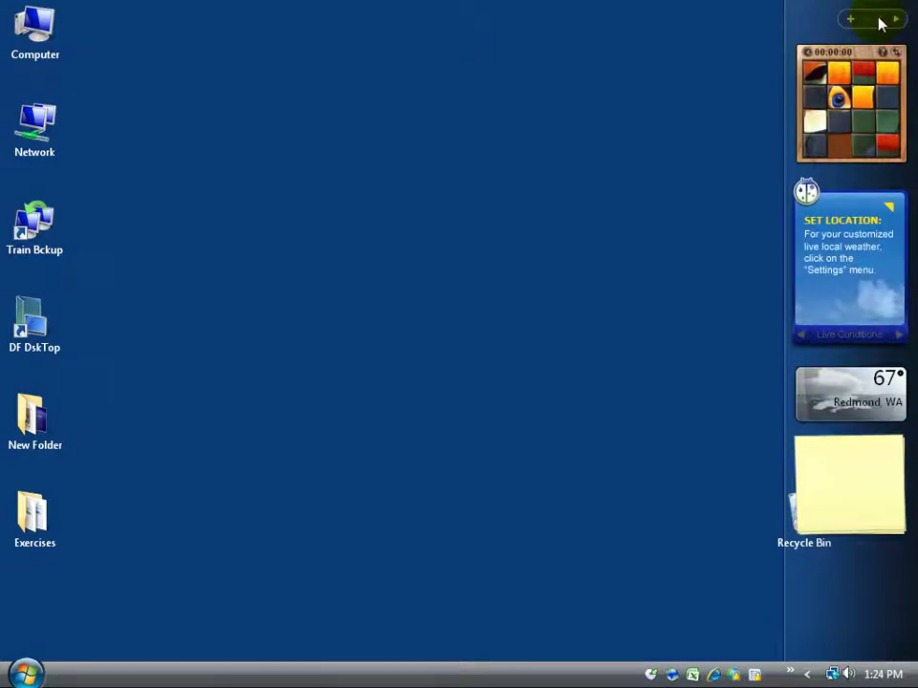
{"action": "left_click", "coordinate": [833, 123]}
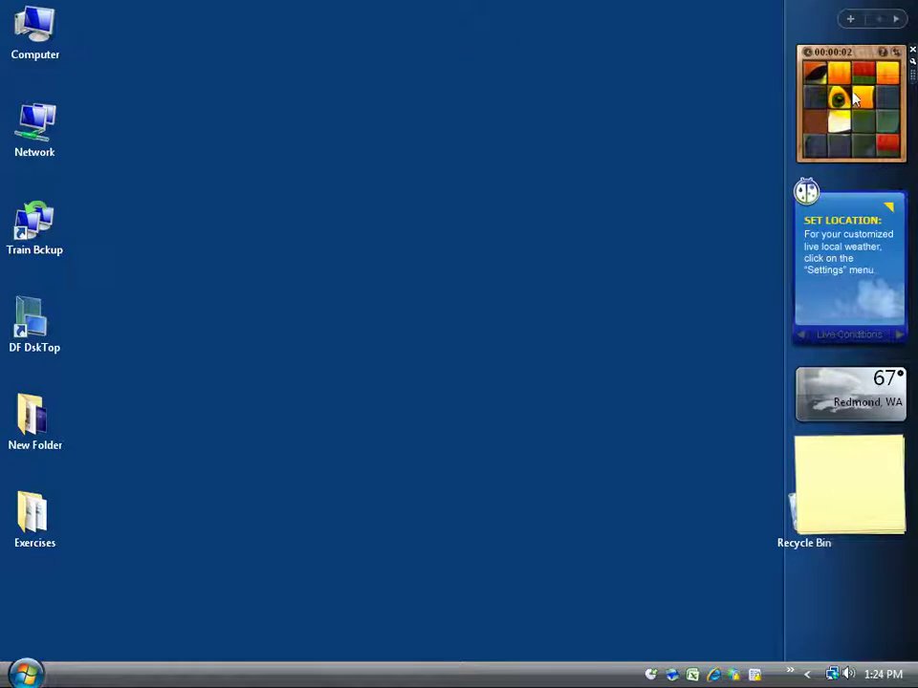
{"action": "right_click", "coordinate": [851, 94]}
{"action": "left_click", "coordinate": [785, 223]}
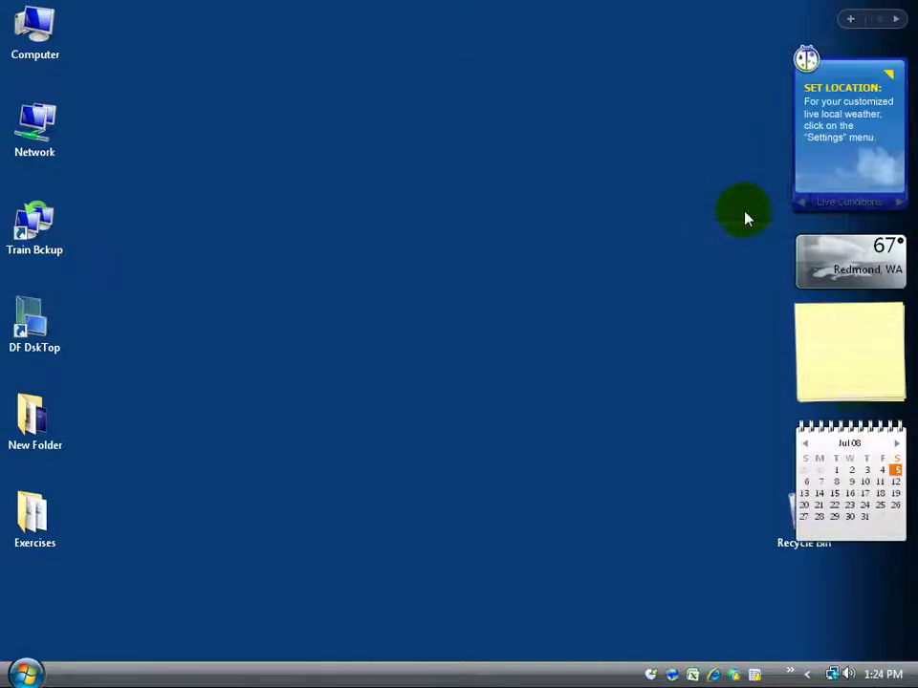
{"action": "right_click", "coordinate": [844, 146]}
{"action": "left_click", "coordinate": [762, 271]}
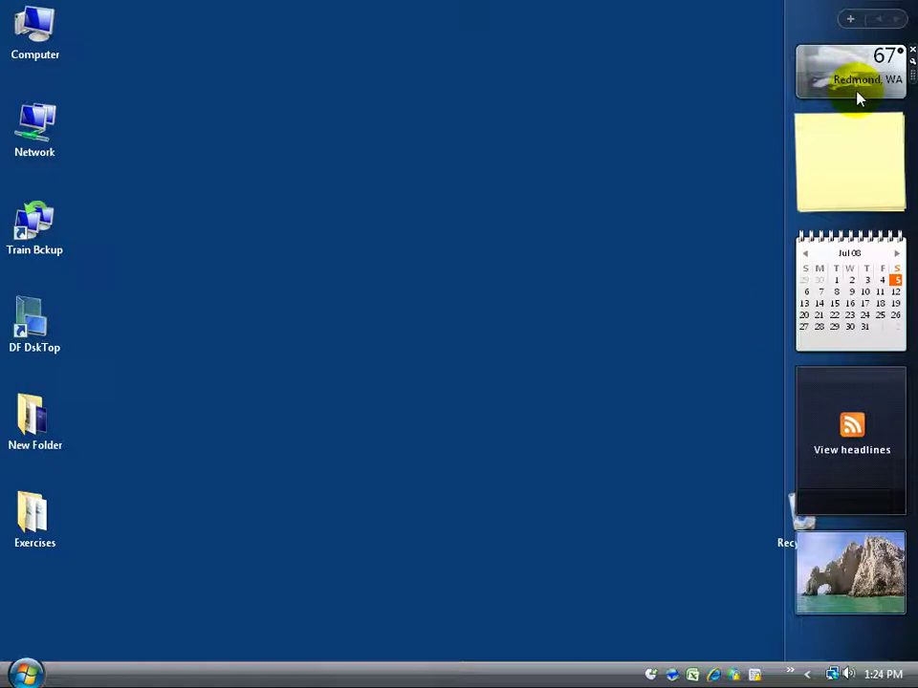
Change the Weather gadget location from Redmond, WA to Salt Lake City, UT, showing 90°.
{"action": "left_click", "coordinate": [835, 65]}
{"action": "right_click", "coordinate": [836, 65]}
{"action": "left_click", "coordinate": [783, 177]}
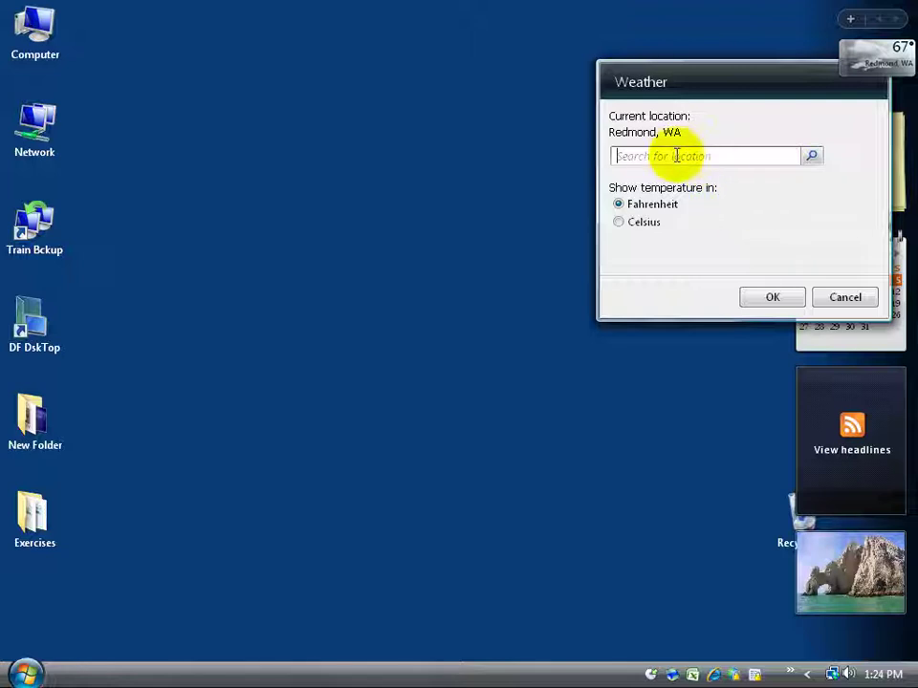
{"action": "type", "text": "84117"}
{"action": "left_click", "coordinate": [810, 156]}
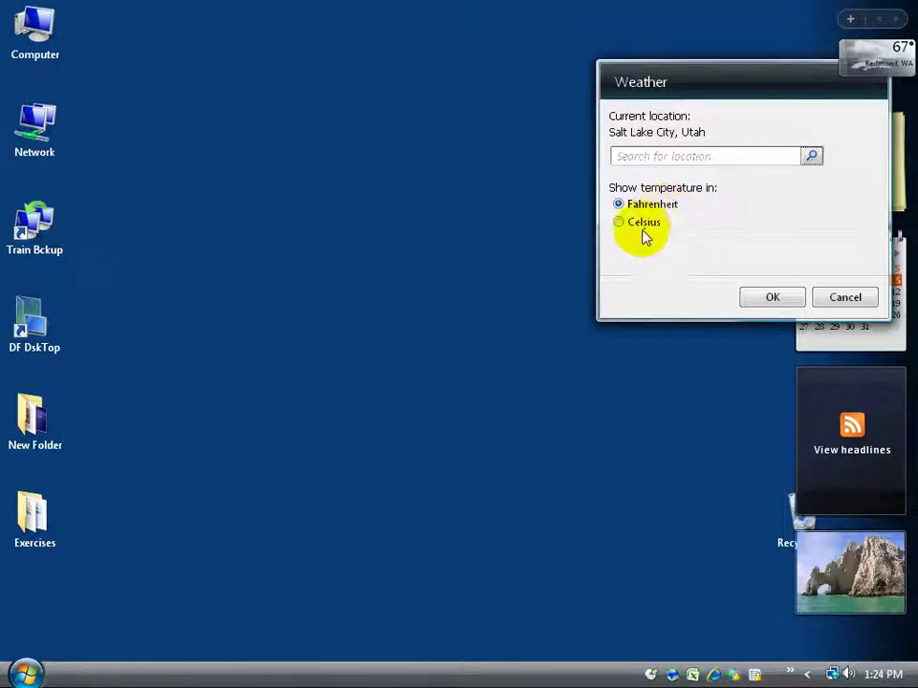
{"action": "left_click", "coordinate": [767, 294]}
{"action": "mouse_move", "coordinate": [821, 97]}
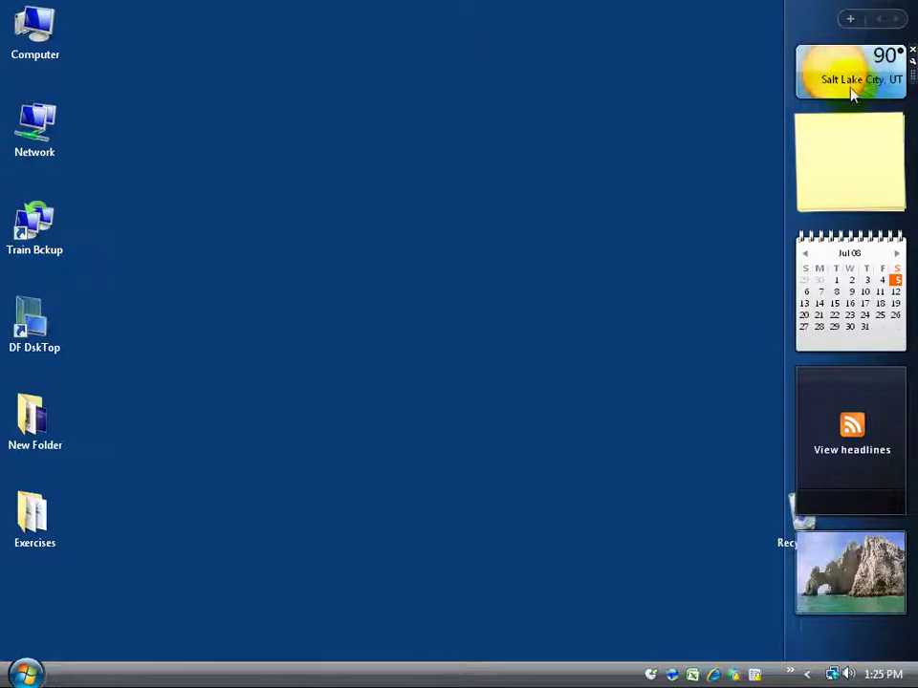
Type 'type in any notes' plus filler text in the sticky note and add two more pages.
{"action": "left_click", "coordinate": [826, 139]}
{"action": "type", "text": "type in any"}
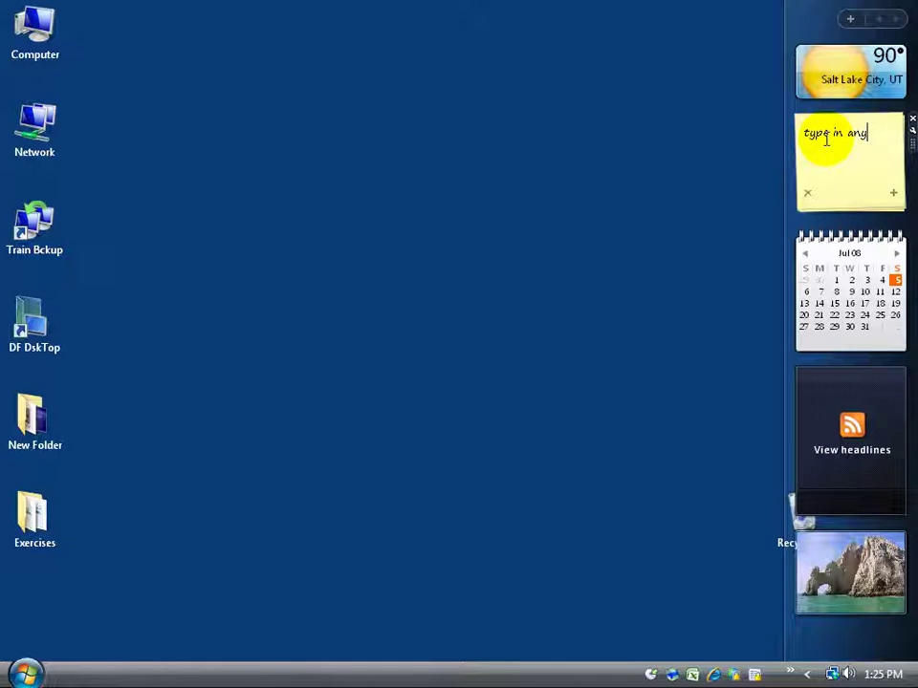
{"action": "type", "text": " notes;lkajsdlfkj"}
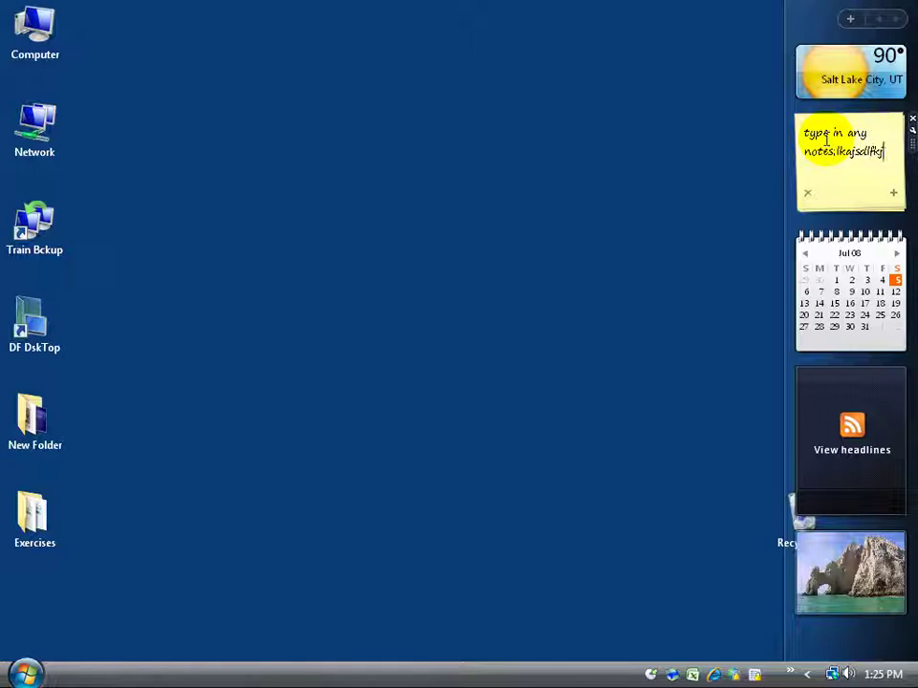
{"action": "type", "text": "aslkfjlksajdfkljaskfljdlskjf"}
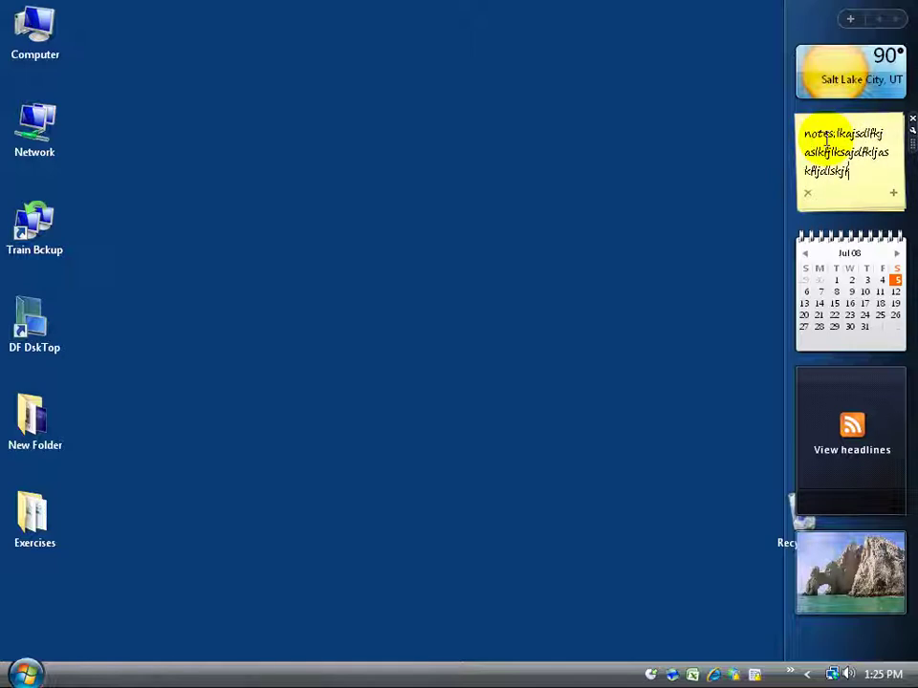
{"action": "left_click", "coordinate": [893, 196]}
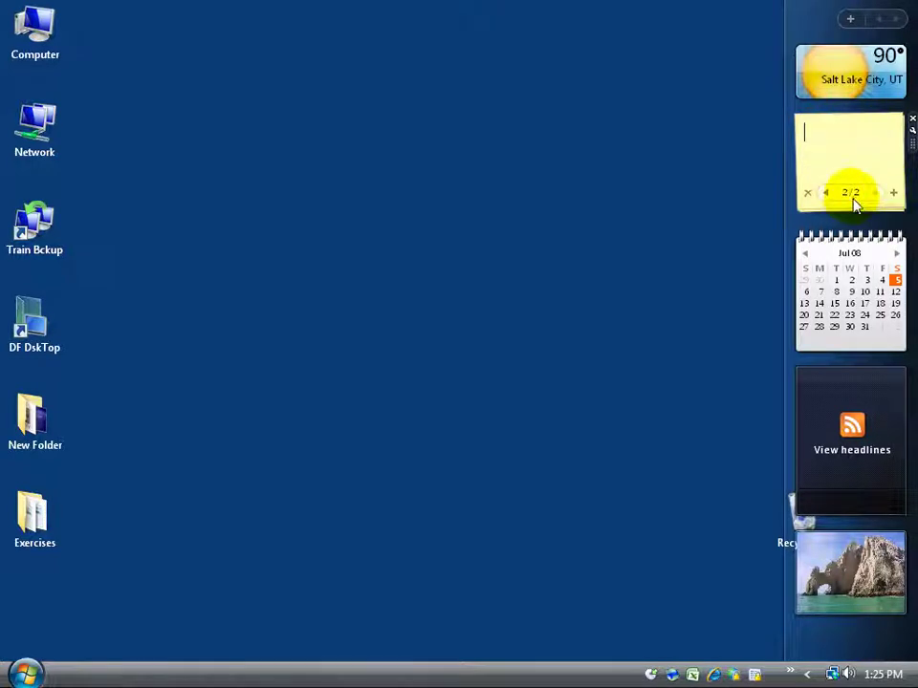
{"action": "type", "text": "asdlashfgalhsdknsdj"}
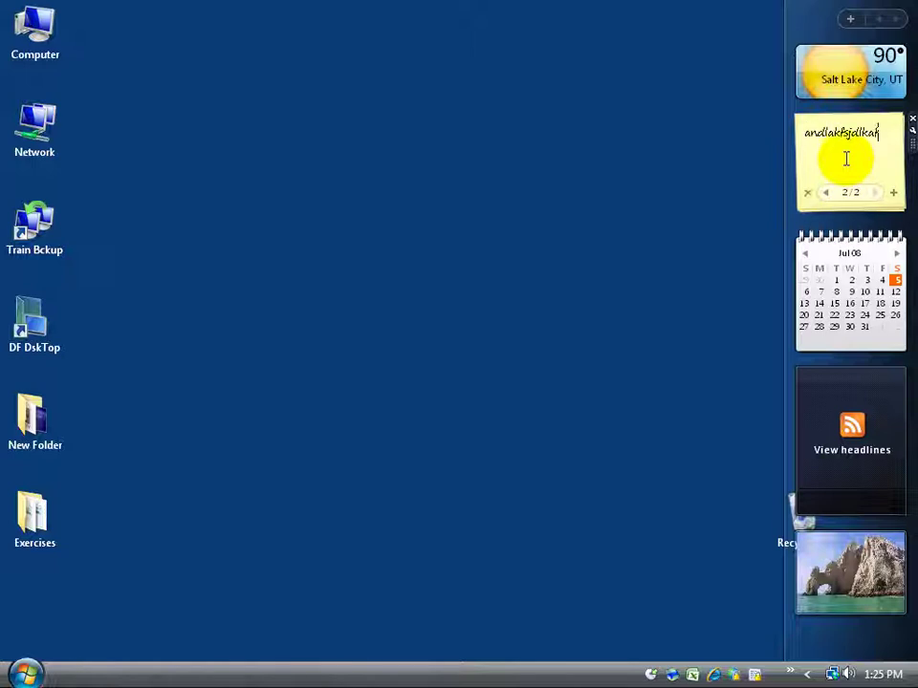
{"action": "left_click", "coordinate": [893, 194]}
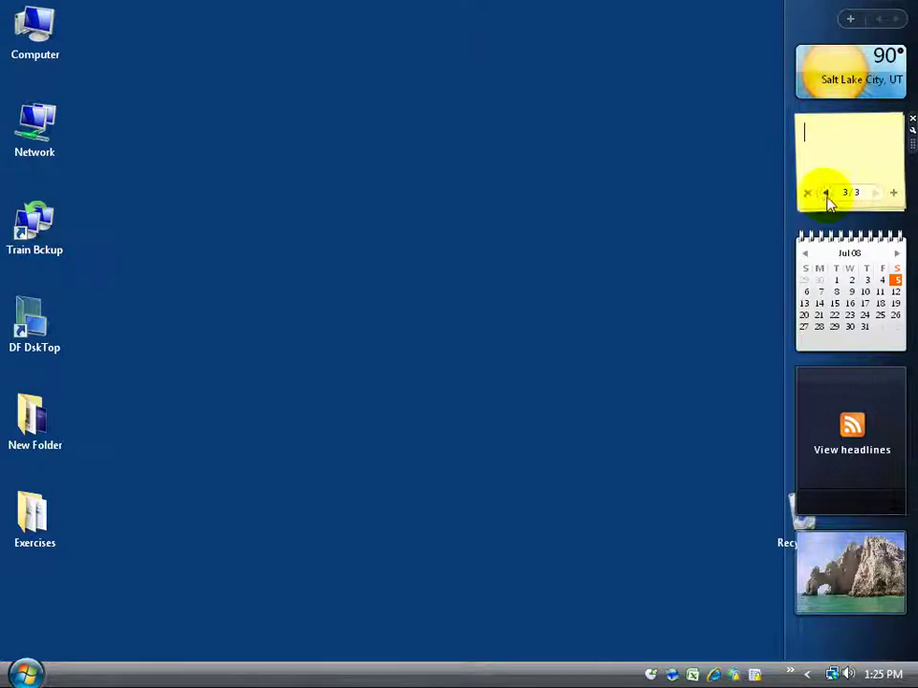
Delete the gibberish second note page, leaving the first note showing.
{"action": "left_click", "coordinate": [824, 194]}
{"action": "left_click", "coordinate": [876, 193]}
{"action": "left_click", "coordinate": [824, 194]}
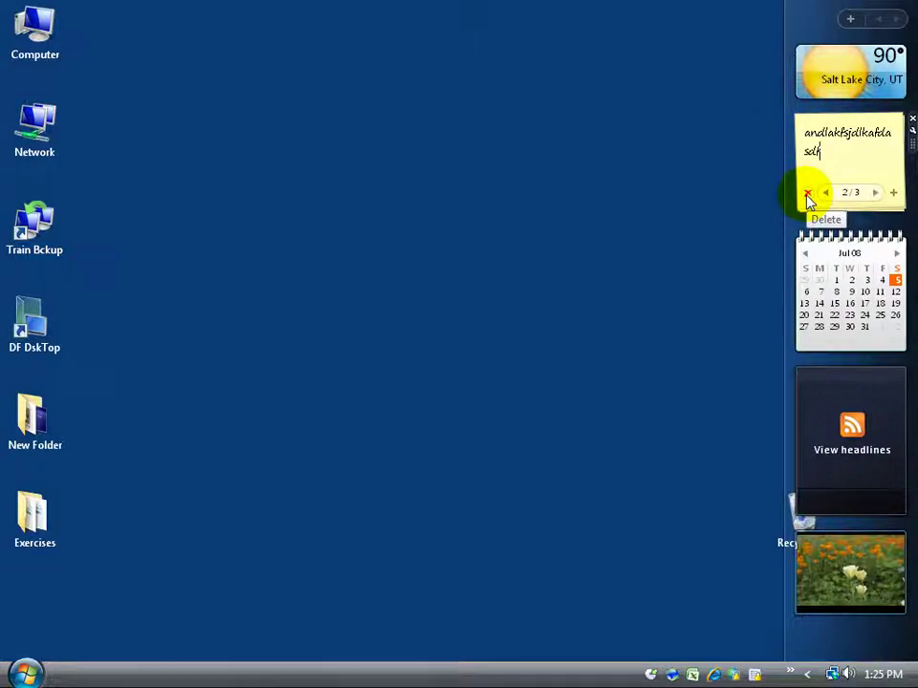
{"action": "left_click", "coordinate": [808, 198]}
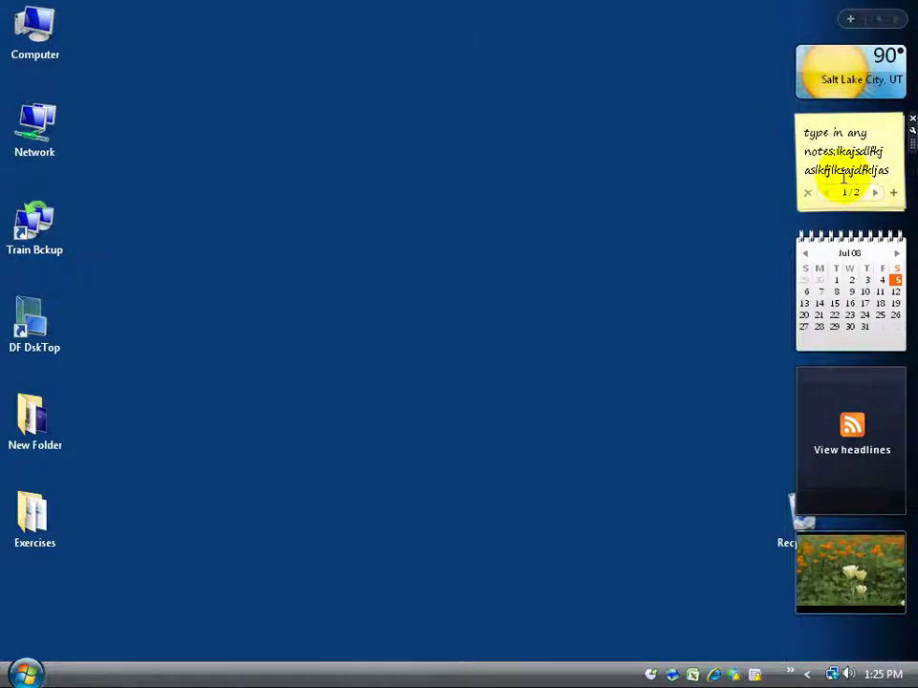
{"action": "left_click", "coordinate": [689, 457]}
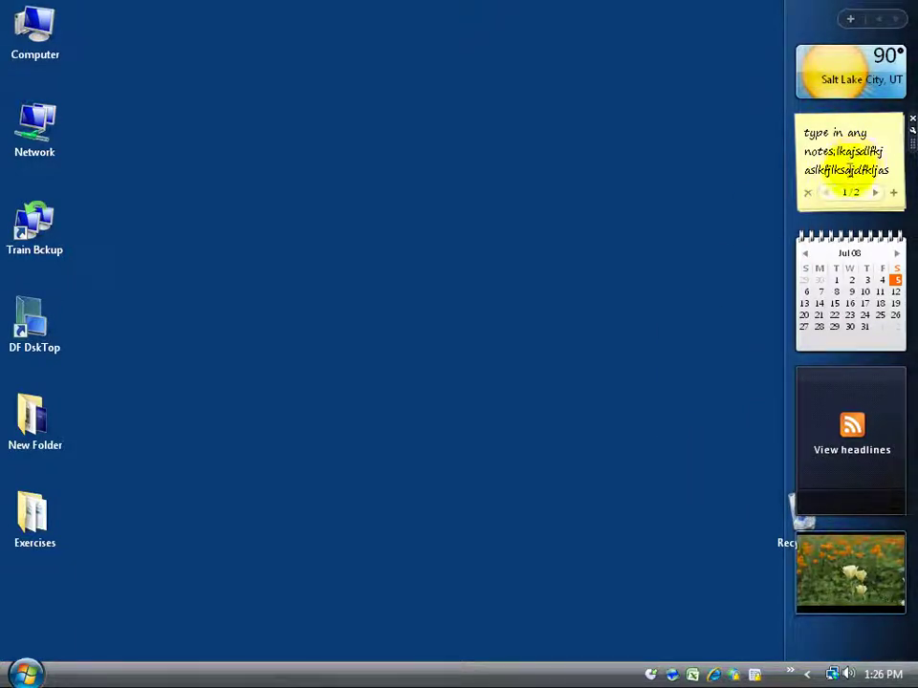
Launch Microsoft Office Word 2007 from the Quick Launch overflow list.
{"action": "left_click", "coordinate": [789, 677]}
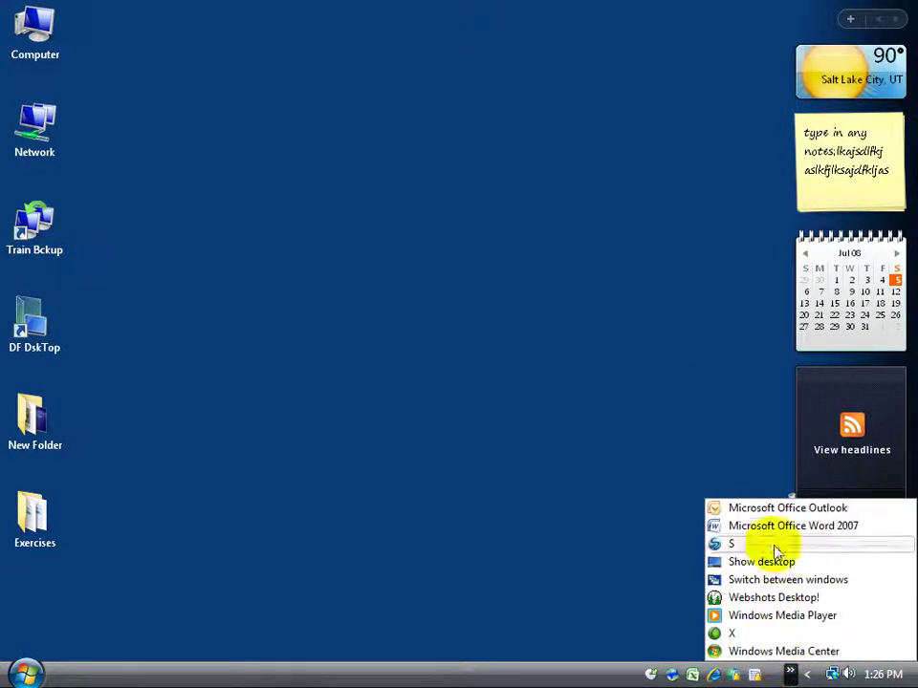
{"action": "left_click", "coordinate": [799, 526]}
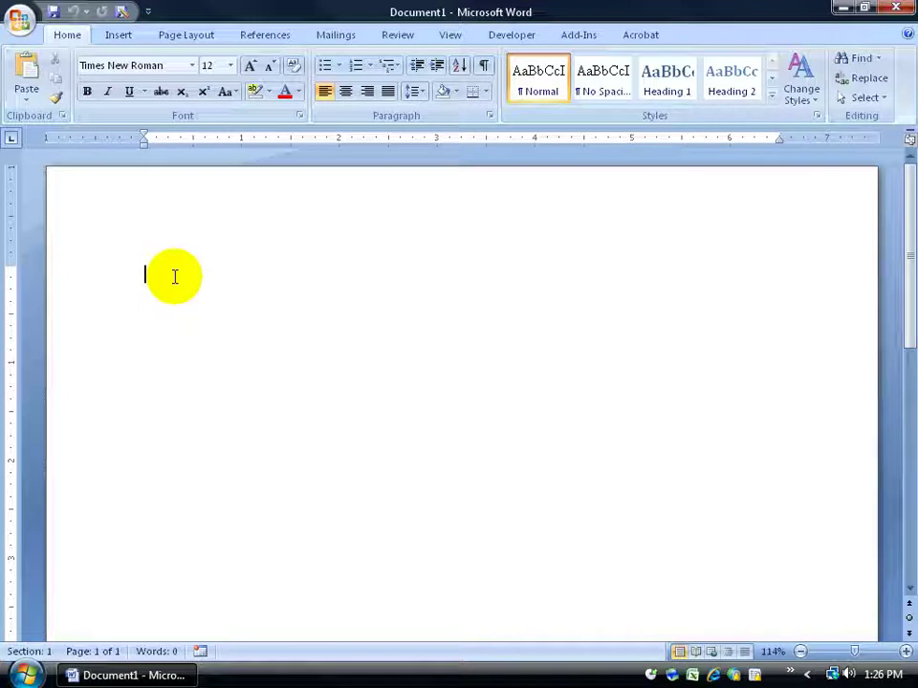
Restore the Word window, make it narrower and move it up the screen.
{"action": "left_click", "coordinate": [866, 9]}
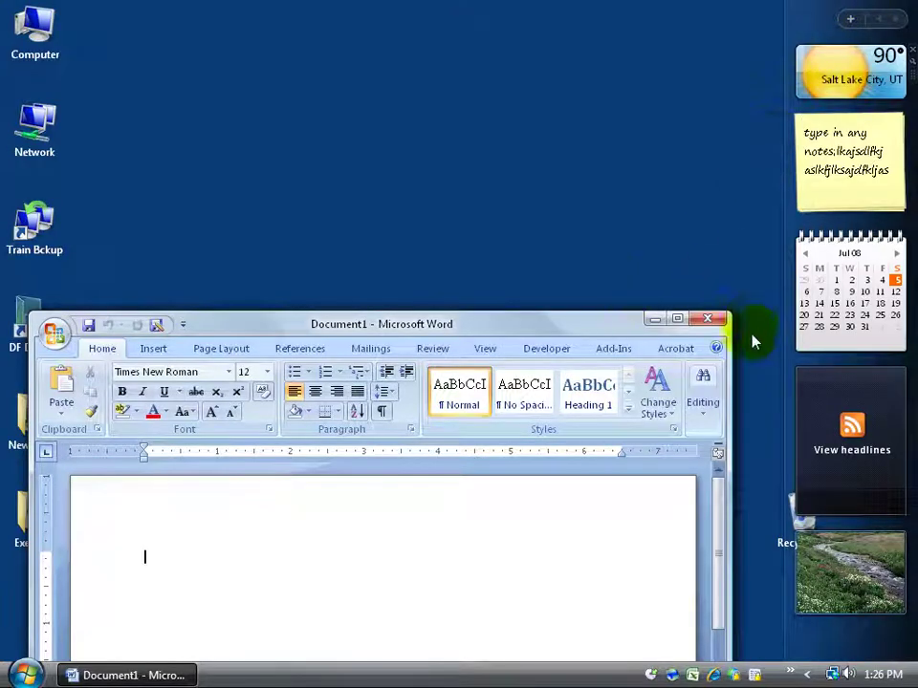
{"action": "left_click_drag", "start_coordinate": [731, 367], "coordinate": [602, 364]}
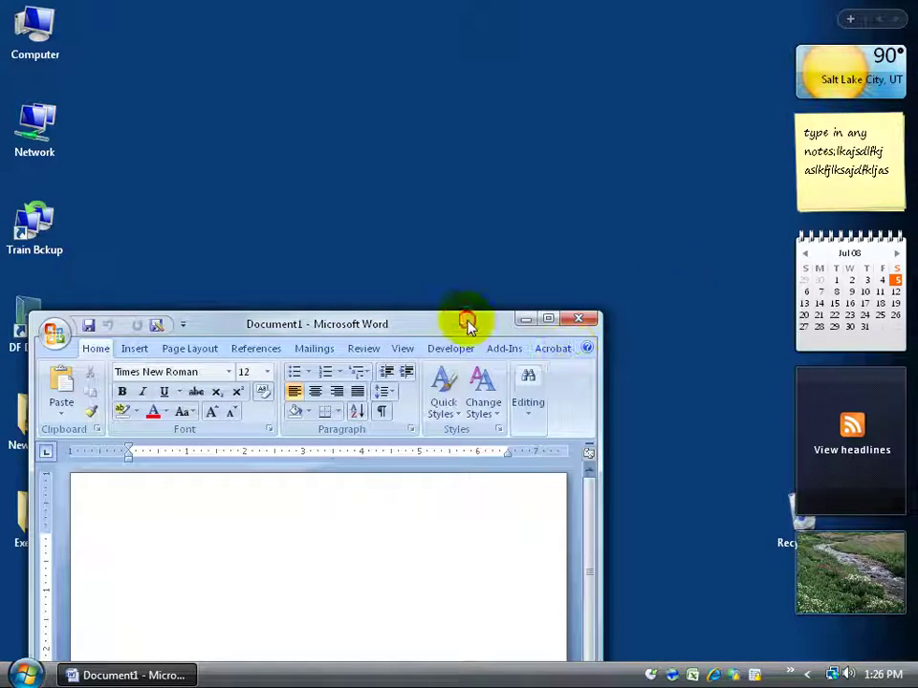
{"action": "left_click_drag", "start_coordinate": [467, 321], "coordinate": [468, 123]}
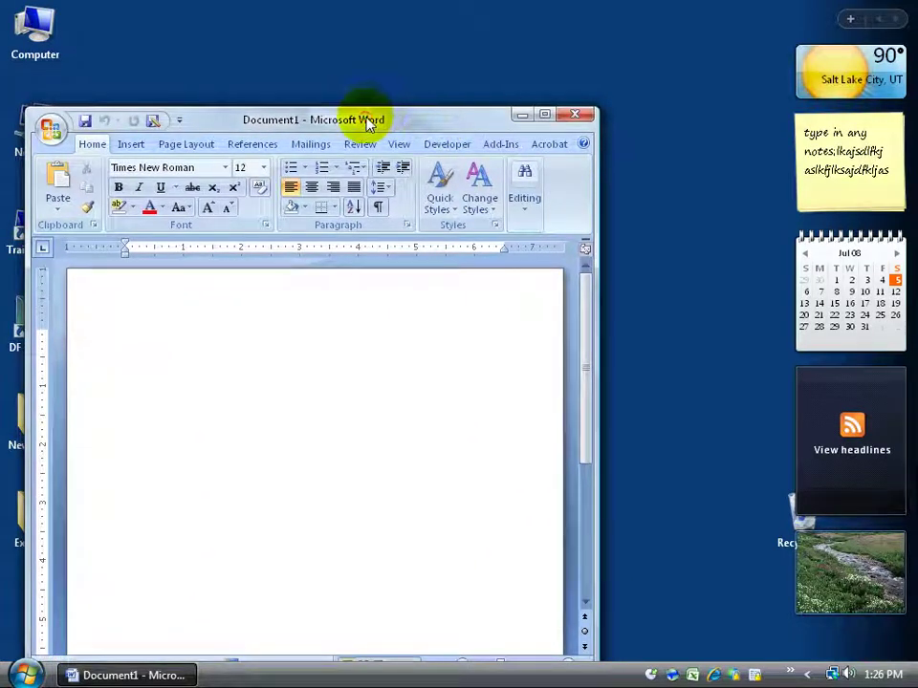
{"action": "left_click_drag", "start_coordinate": [364, 113], "coordinate": [367, 55]}
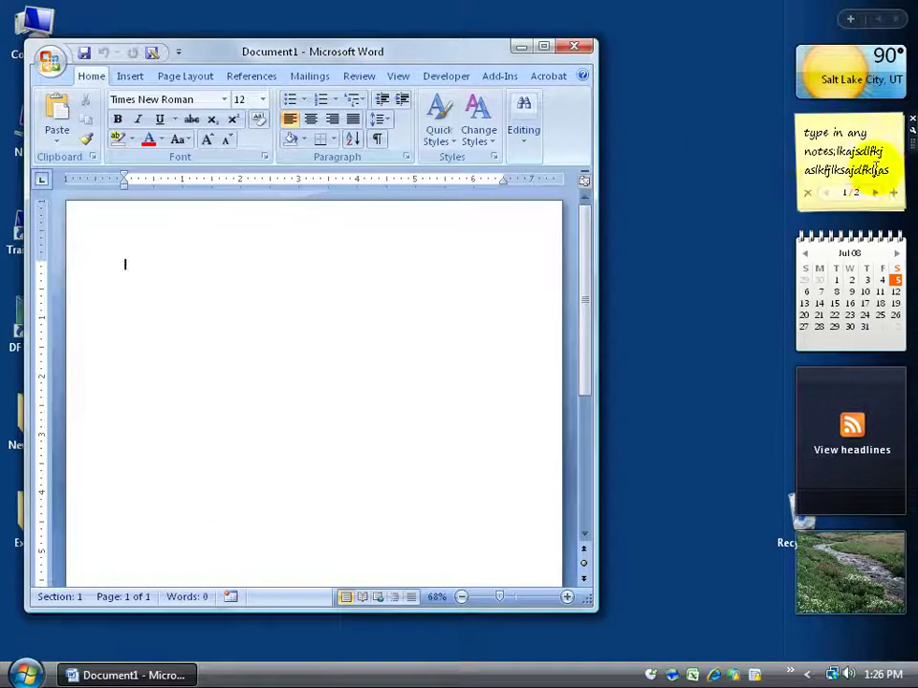
Select and copy the sticky note's text.
{"action": "left_click", "coordinate": [880, 167]}
{"action": "left_click_drag", "start_coordinate": [880, 168], "coordinate": [799, 133]}
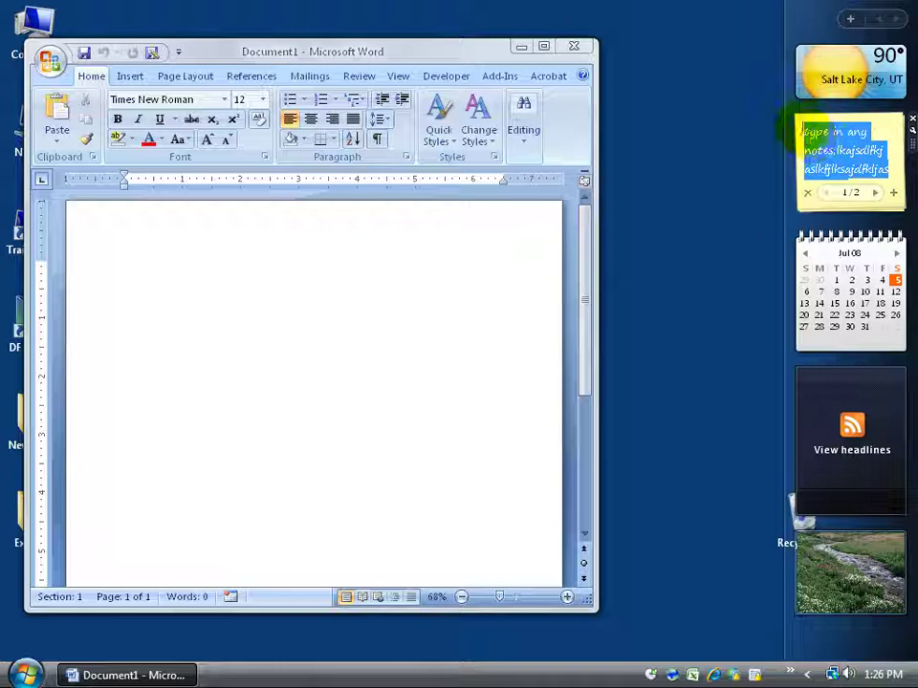
{"action": "left_click", "coordinate": [832, 133]}
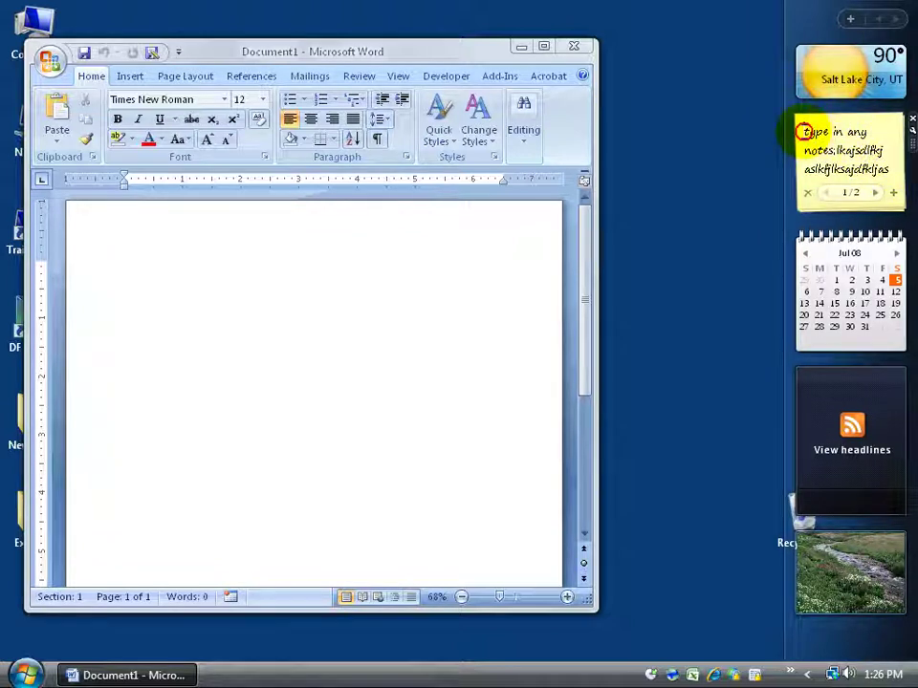
{"action": "left_click_drag", "start_coordinate": [803, 131], "coordinate": [895, 188]}
{"action": "right_click", "coordinate": [822, 151]}
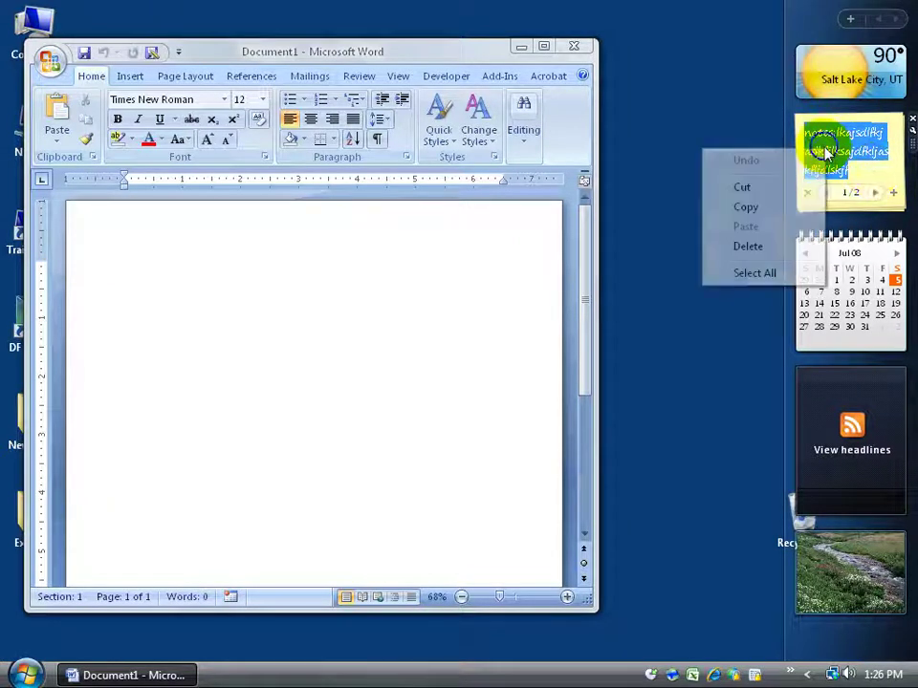
{"action": "left_click", "coordinate": [779, 206]}
Paste the note text into Document1, then close Word without saving.
{"action": "right_click", "coordinate": [131, 275]}
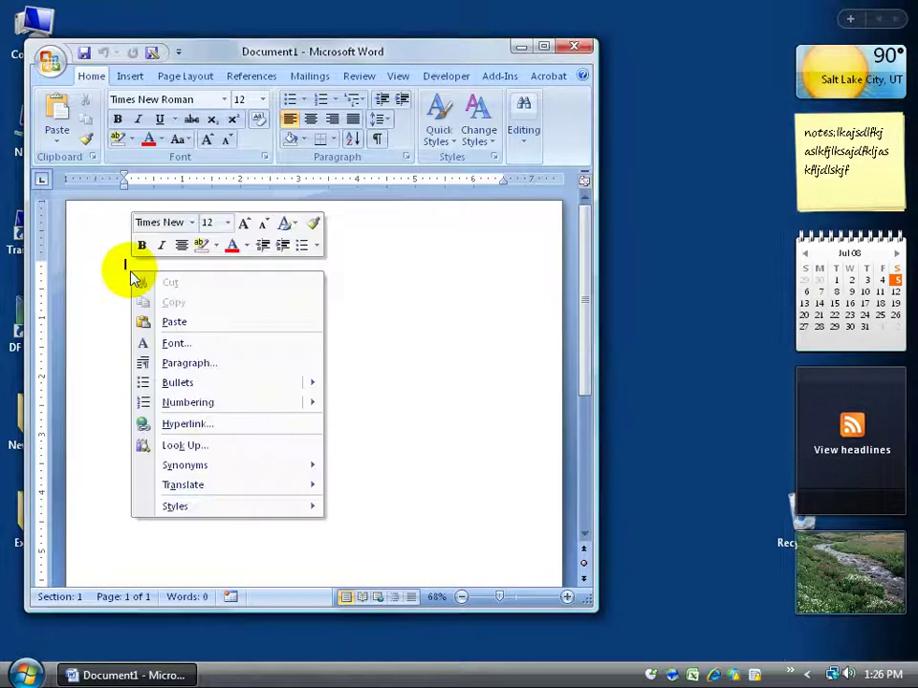
{"action": "left_click", "coordinate": [172, 319]}
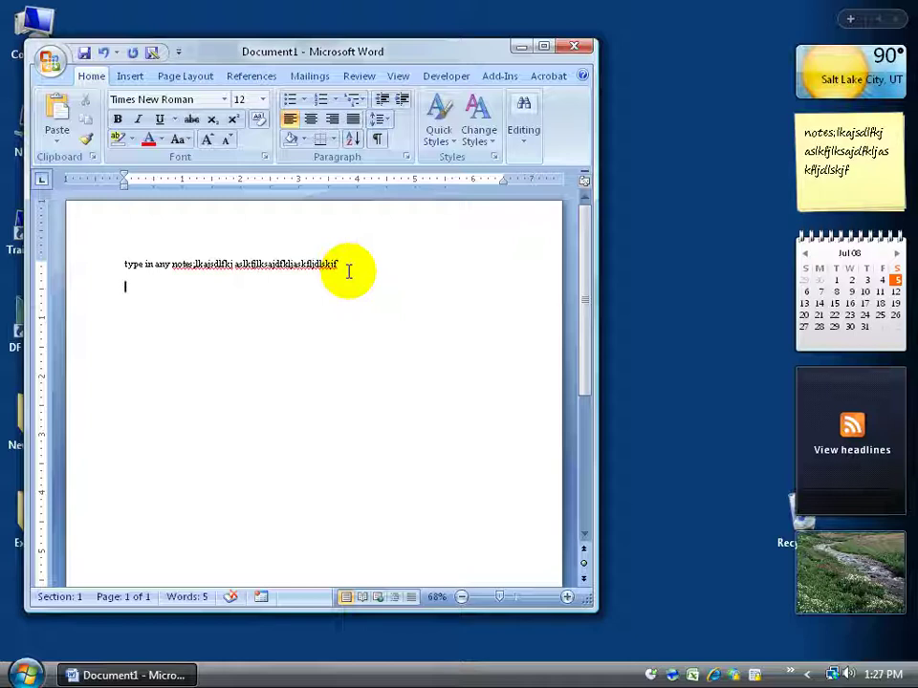
{"action": "left_click", "coordinate": [575, 46]}
{"action": "left_click", "coordinate": [461, 381]}
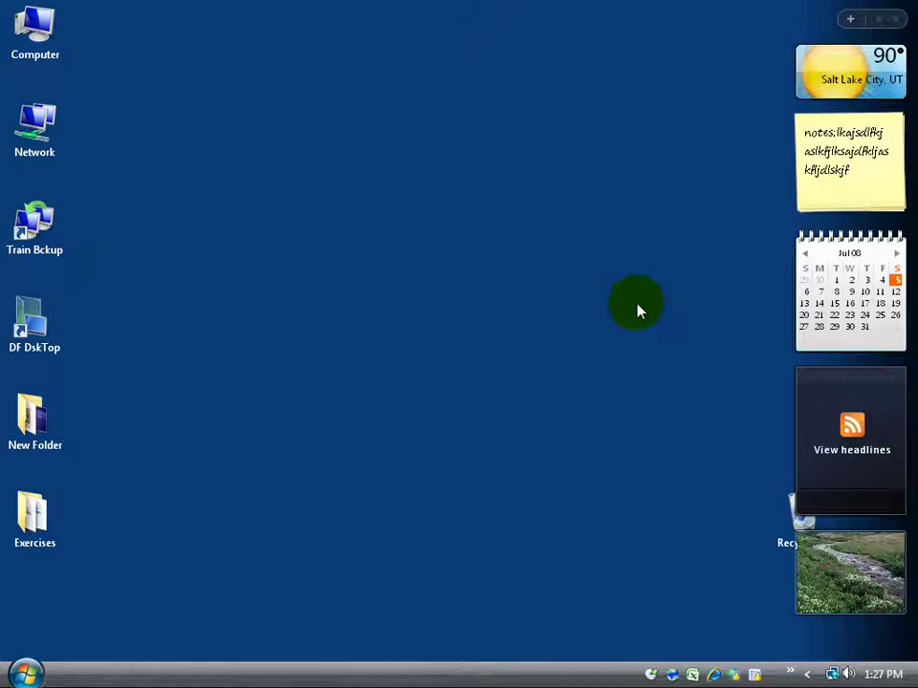
Delete the note holding the copied text and set the Weather gadget opacity to 20%.
{"action": "left_click", "coordinate": [806, 194]}
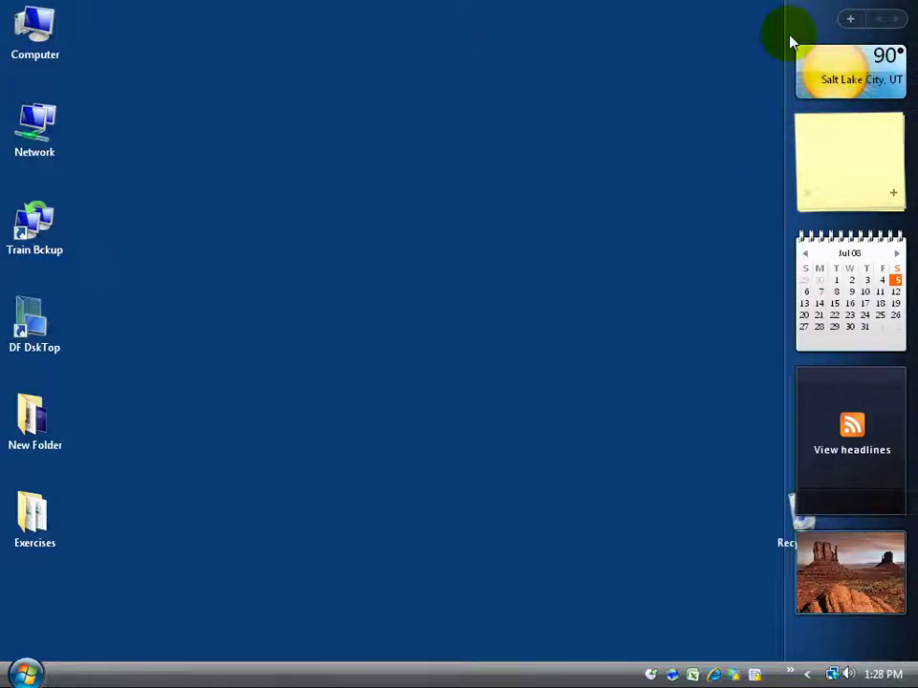
{"action": "right_click", "coordinate": [807, 77]}
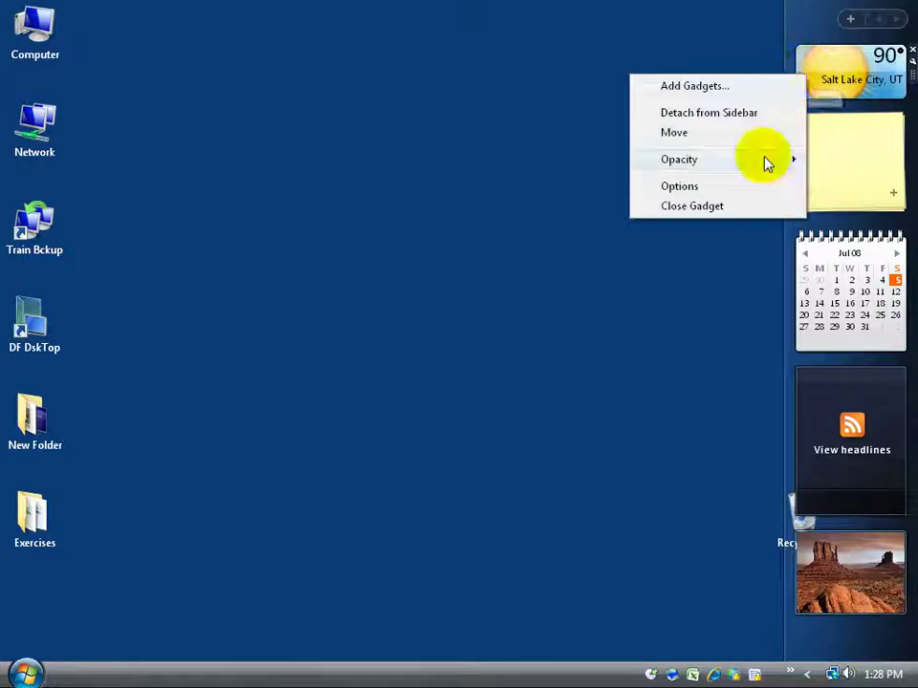
{"action": "mouse_move", "coordinate": [766, 162]}
{"action": "left_click", "coordinate": [840, 158]}
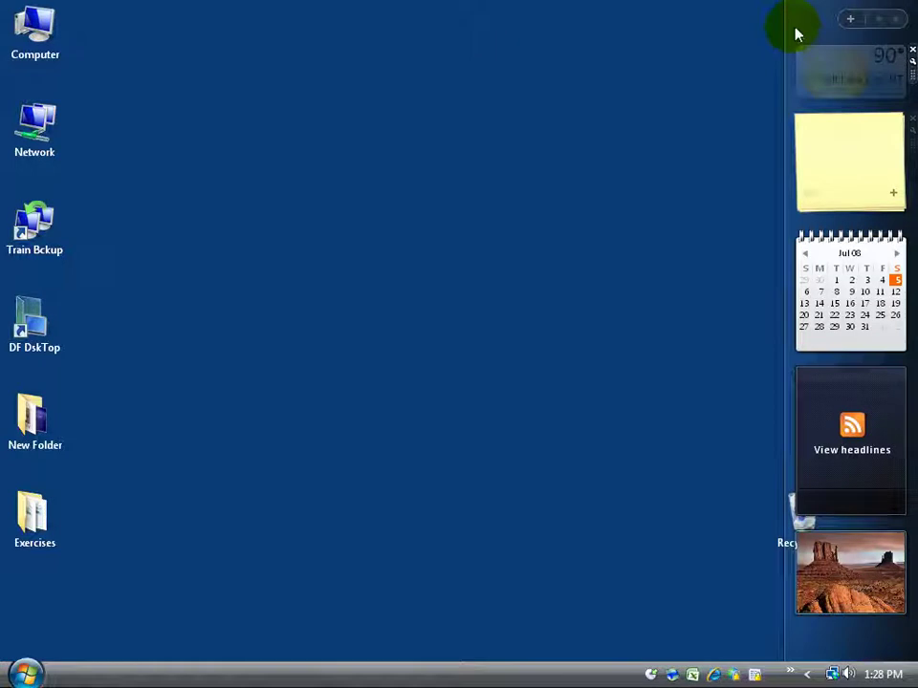
{"action": "mouse_move", "coordinate": [821, 75]}
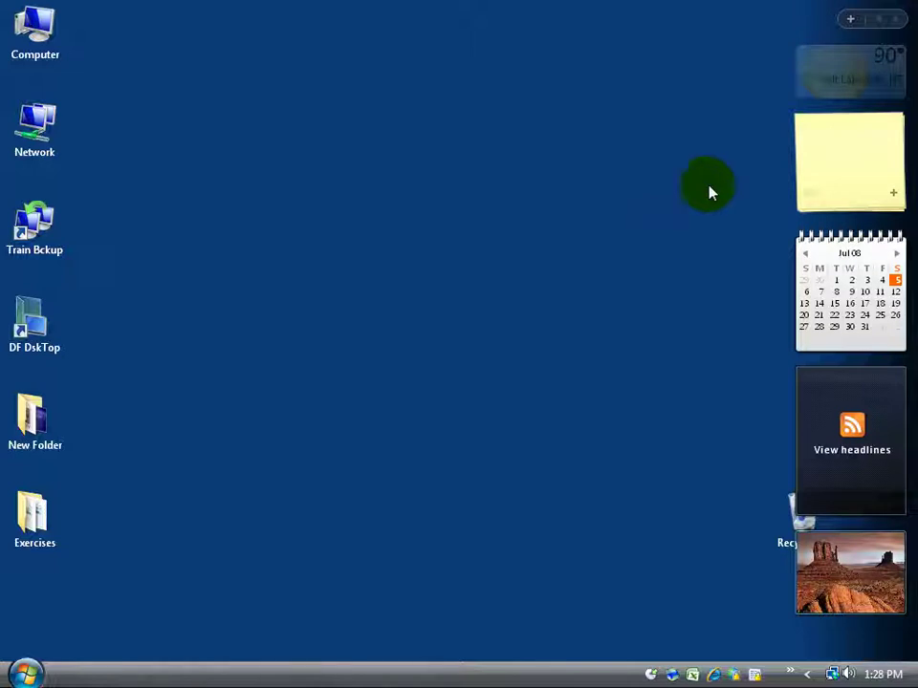
Restore the Weather gadget opacity to 100%.
{"action": "right_click", "coordinate": [826, 79]}
{"action": "mouse_move", "coordinate": [787, 165]}
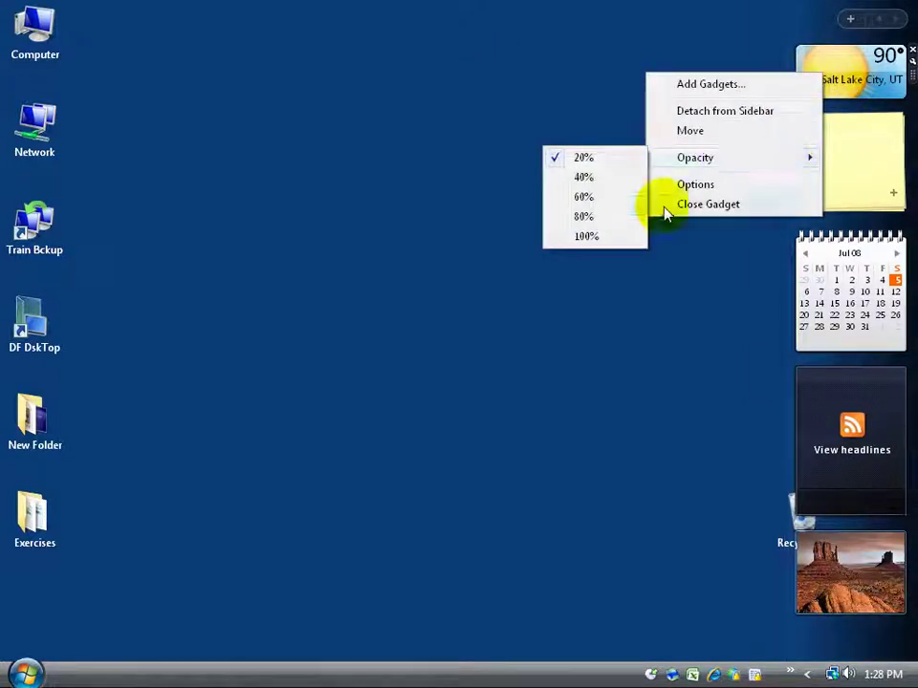
{"action": "left_click", "coordinate": [632, 241]}
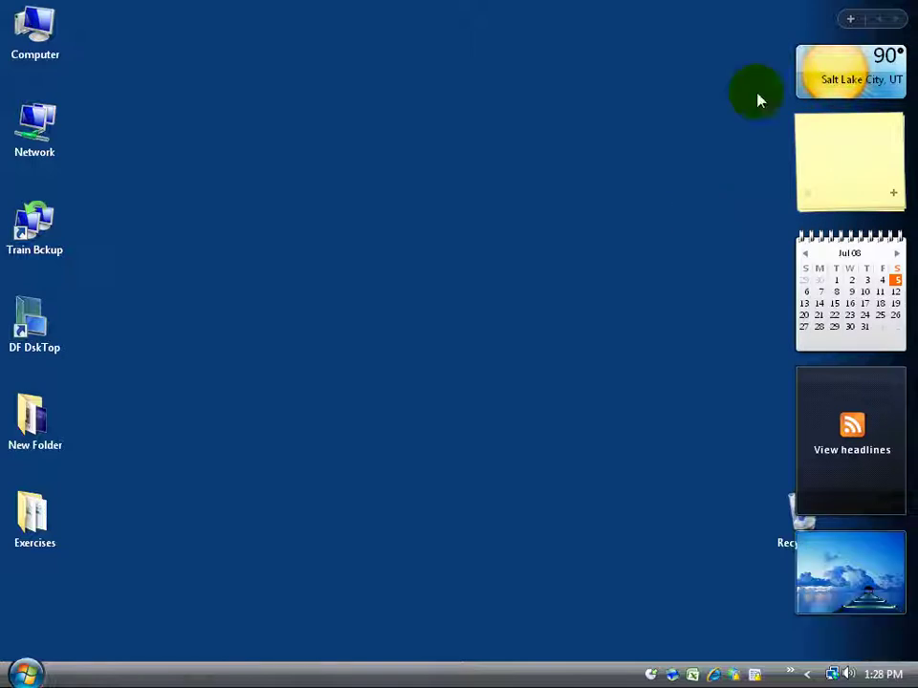
{"action": "mouse_move", "coordinate": [847, 388]}
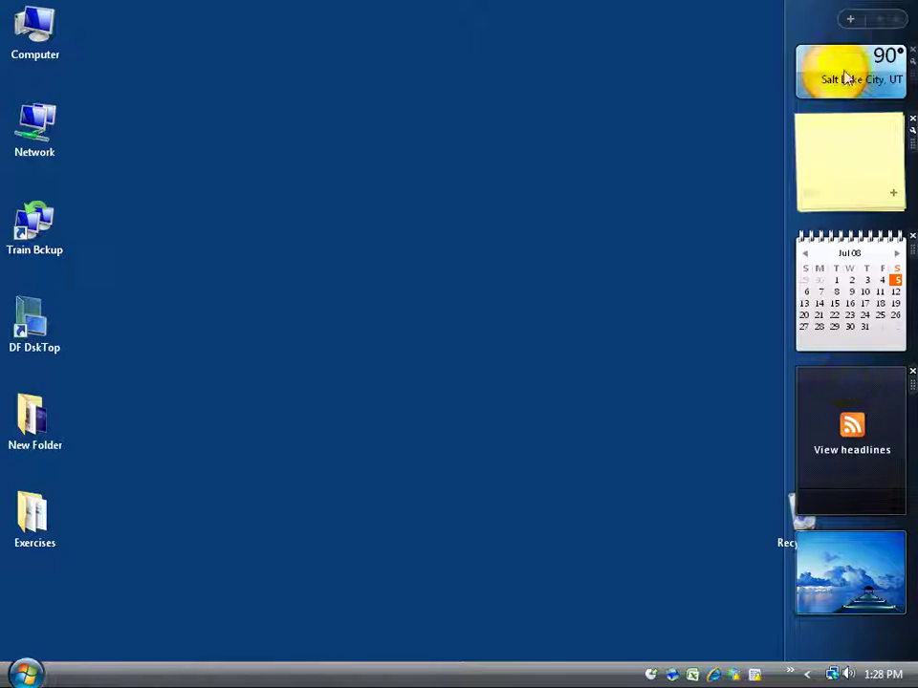
{"action": "mouse_move", "coordinate": [852, 55]}
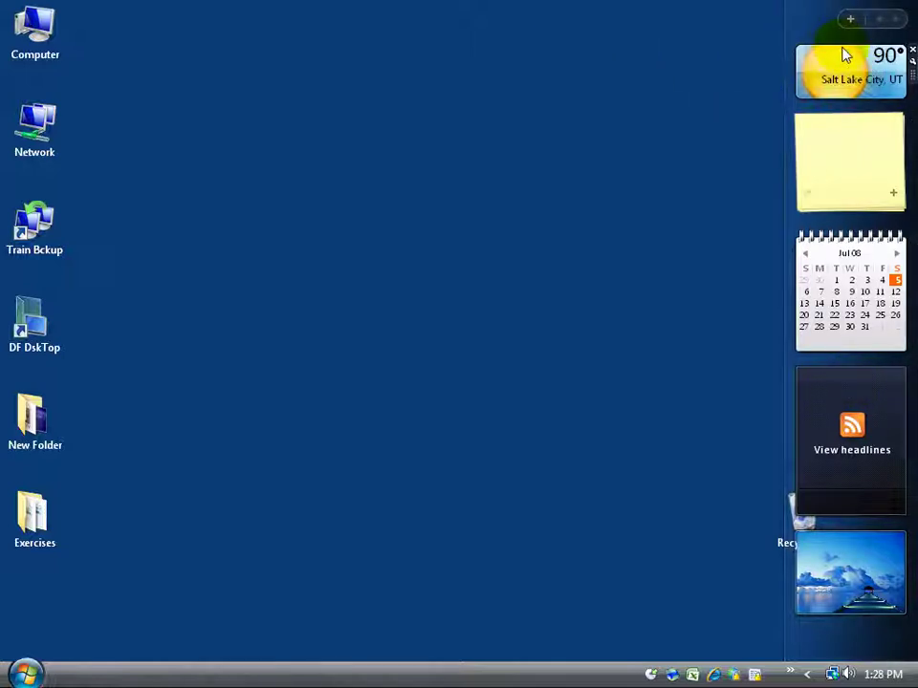
{"action": "left_click_drag", "start_coordinate": [844, 56], "coordinate": [366, 60]}
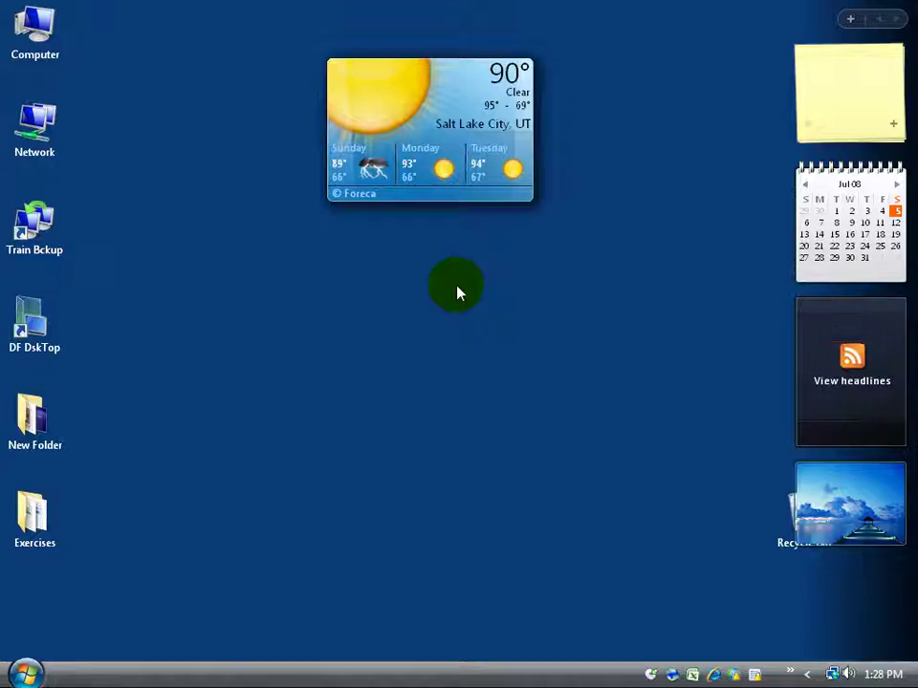
{"action": "mouse_move", "coordinate": [364, 177]}
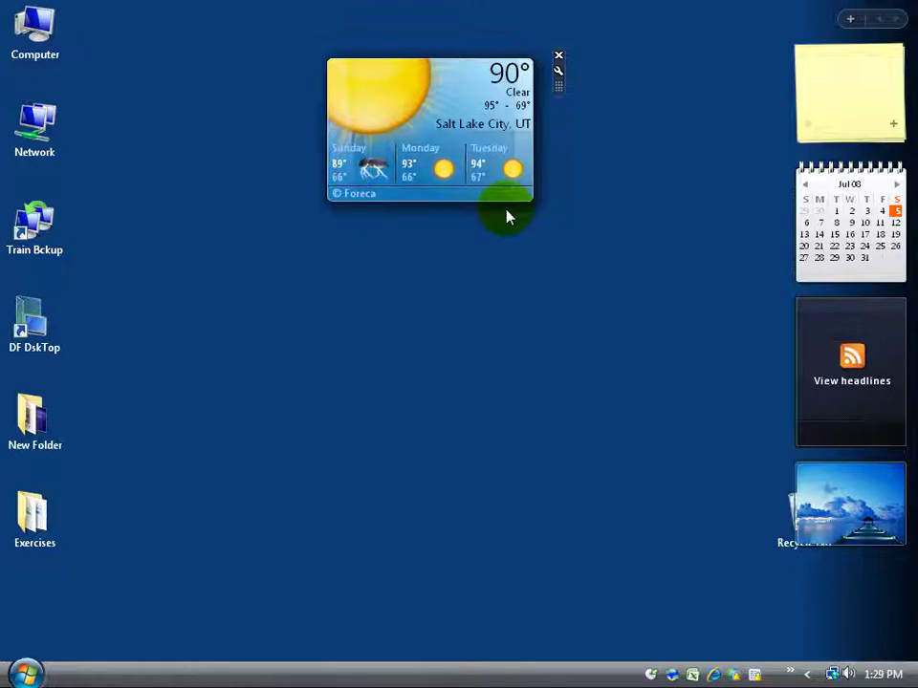
{"action": "right_click", "coordinate": [424, 123]}
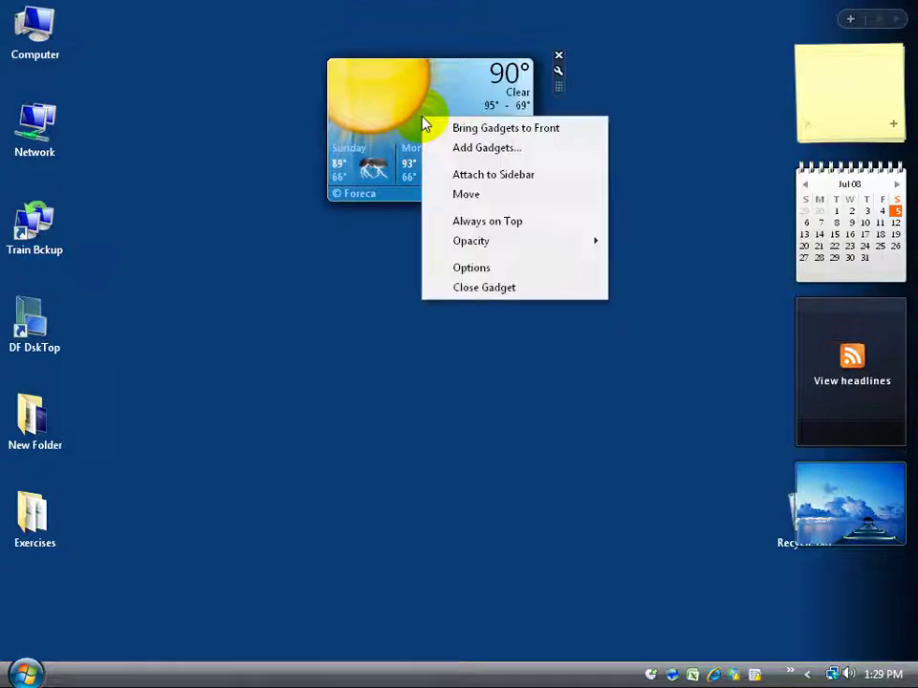
{"action": "left_click", "coordinate": [466, 175]}
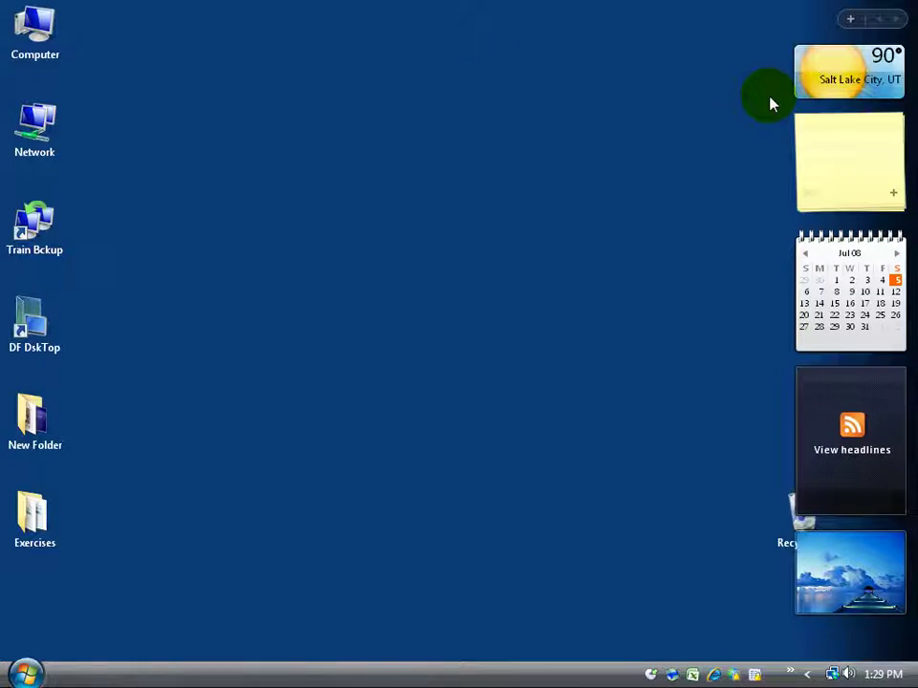